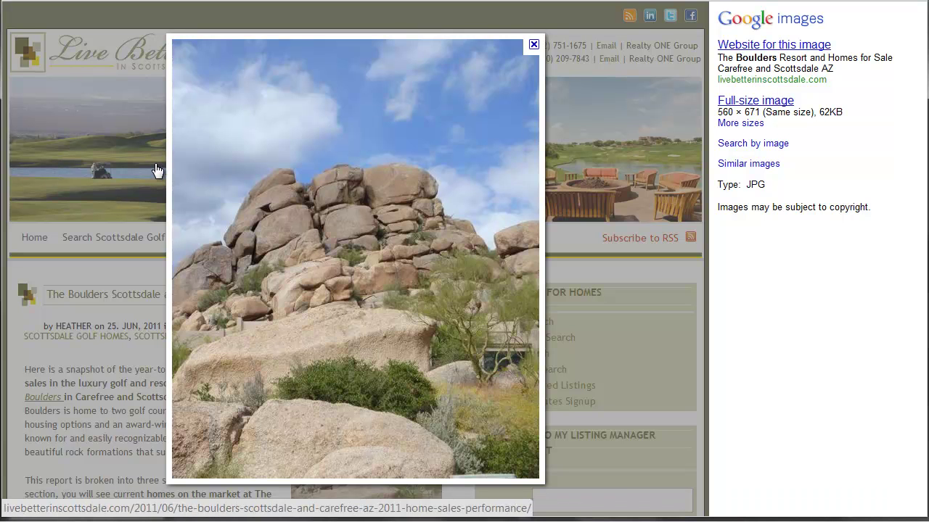
Step: Return to the boulders image results and examine the photos for reference rock shapes
{"action": "key", "text": "alt+Left"}
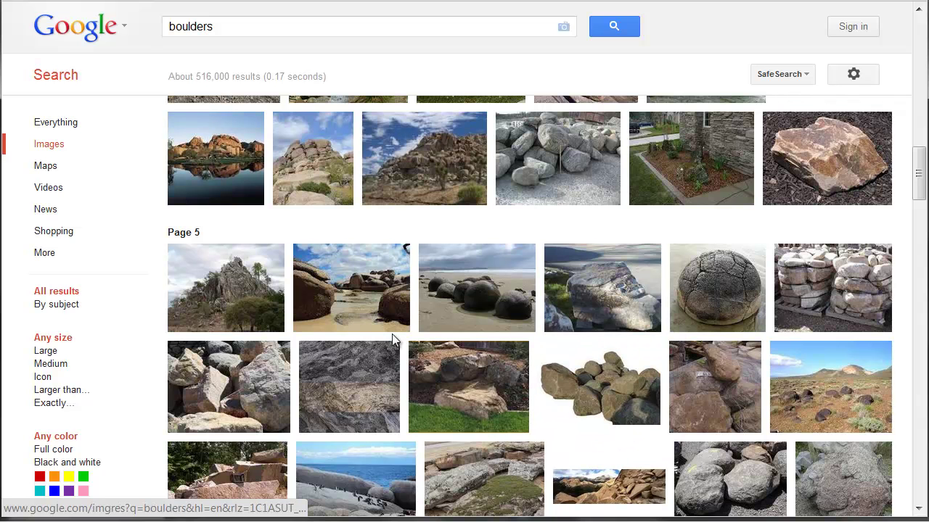
{"action": "scroll", "coordinate": [393, 336], "scroll_direction": "up", "scroll_amount": 2}
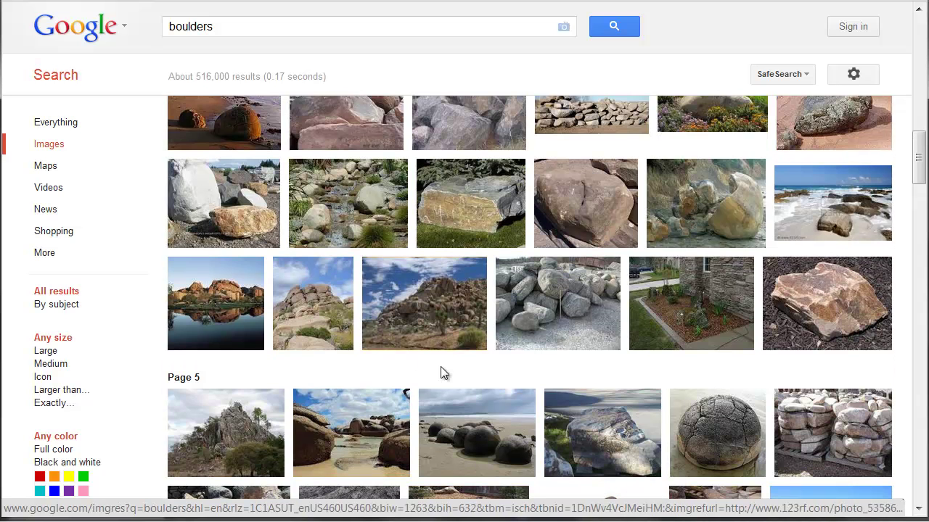
{"action": "scroll", "coordinate": [424, 365], "scroll_direction": "up", "scroll_amount": 1}
{"action": "mouse_move", "coordinate": [355, 196]}
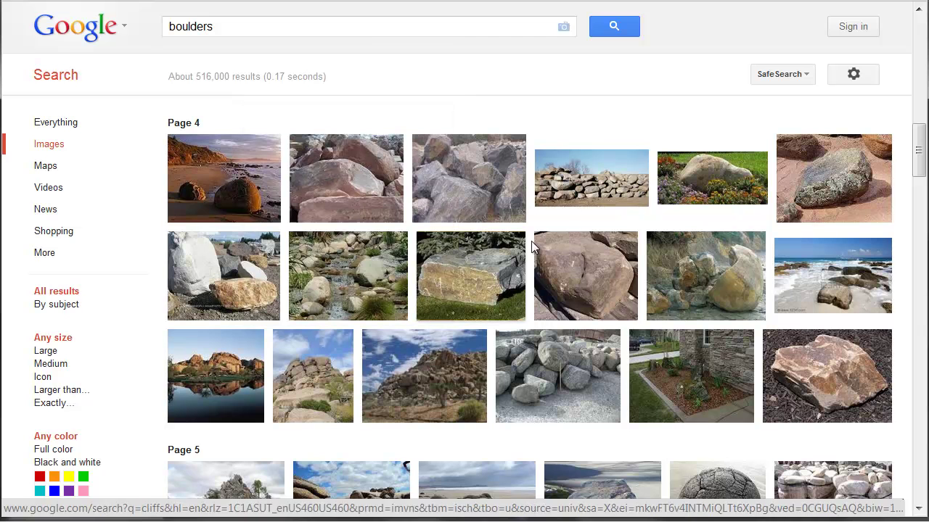
{"action": "mouse_move", "coordinate": [607, 307]}
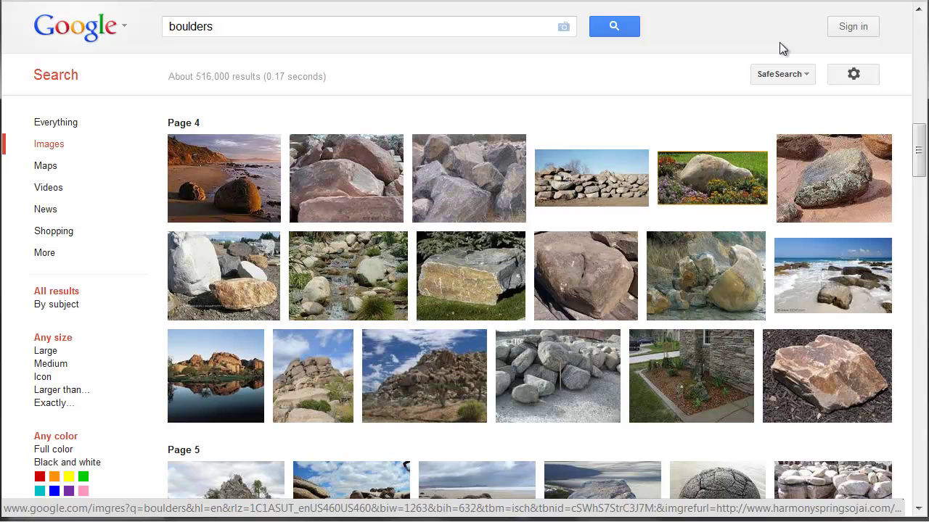
{"action": "scroll", "coordinate": [779, 42], "scroll_direction": "down", "scroll_amount": 1}
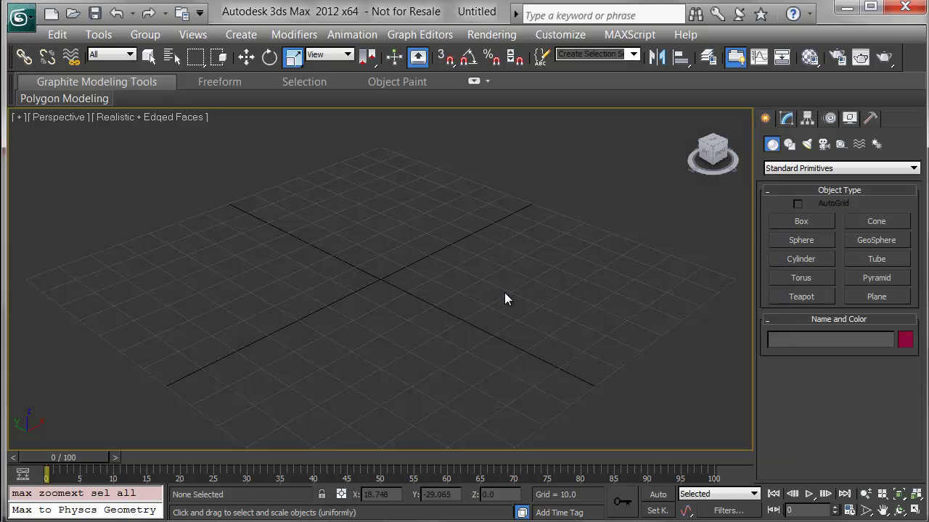
Step: In 3ds Max, create a box about 56 long, 82 wide and 46 high over the grid centre, switch to Move and deselect it
{"action": "right_click", "coordinate": [504, 294]}
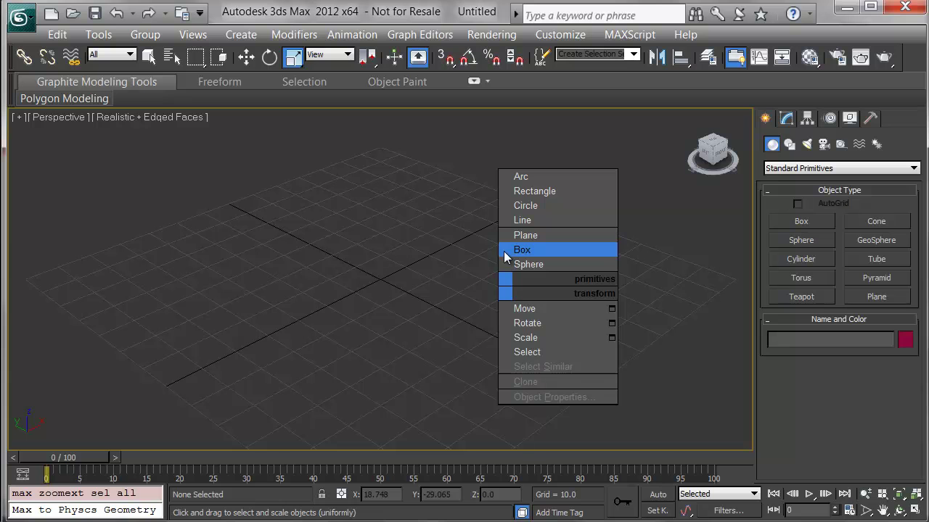
{"action": "left_click", "coordinate": [506, 257]}
{"action": "left_click_drag", "start_coordinate": [421, 232], "coordinate": [349, 437]}
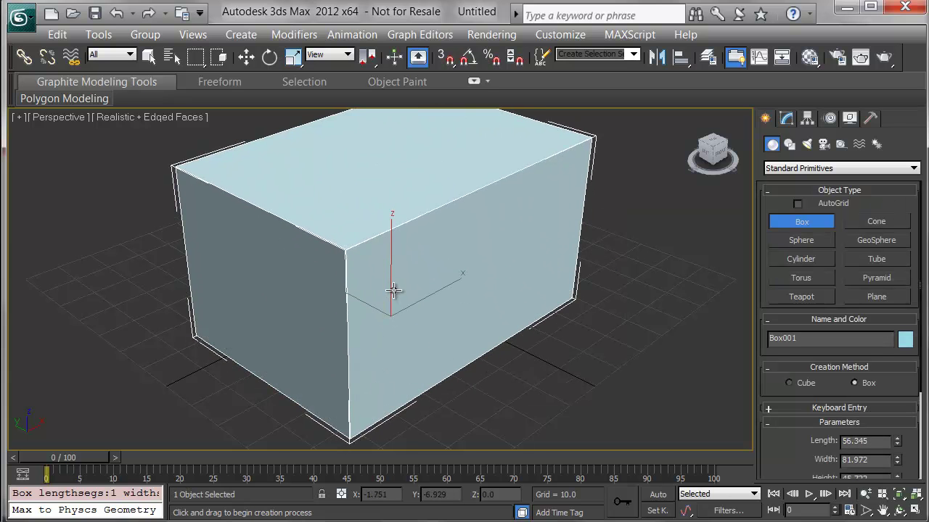
{"action": "left_click", "coordinate": [786, 118]}
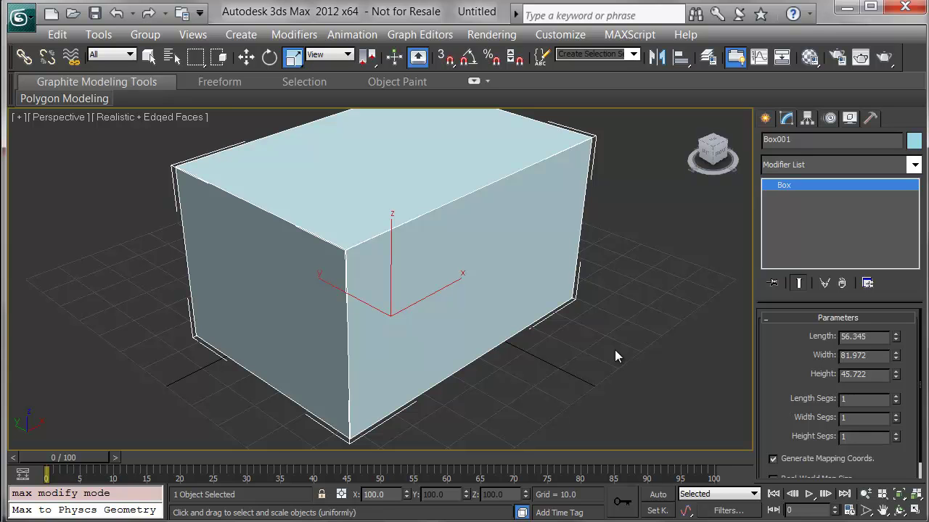
{"action": "right_click", "coordinate": [486, 340]}
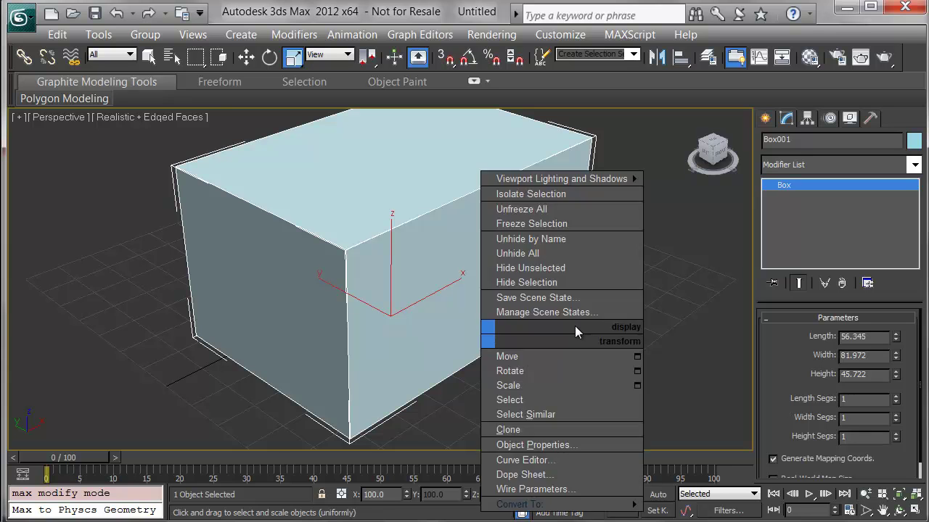
{"action": "left_click", "coordinate": [600, 356]}
{"action": "left_click", "coordinate": [655, 301]}
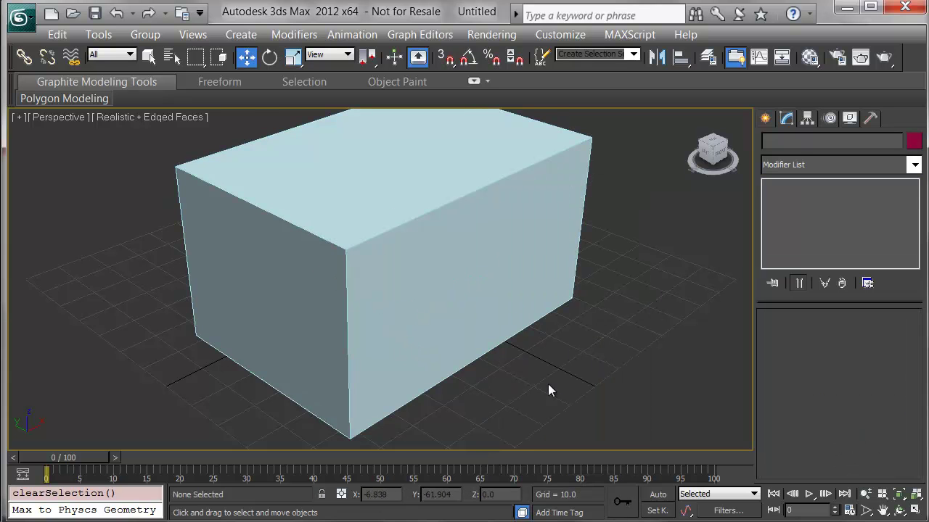
Step: Select the box and convert it to an Editable Poly
{"action": "key", "text": "z"}
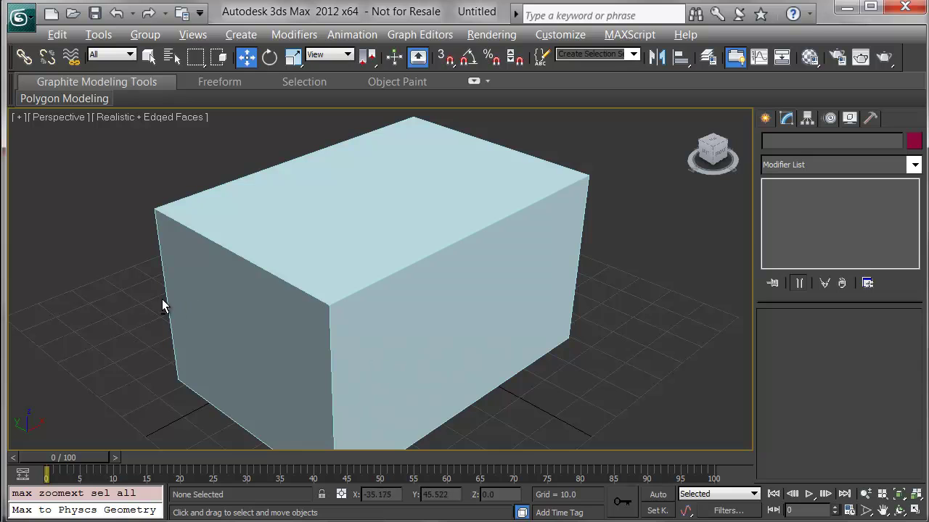
{"action": "middle_click_drag", "start_coordinate": [174, 304], "coordinate": [394, 355], "text": "alt"}
{"action": "left_click", "coordinate": [392, 305]}
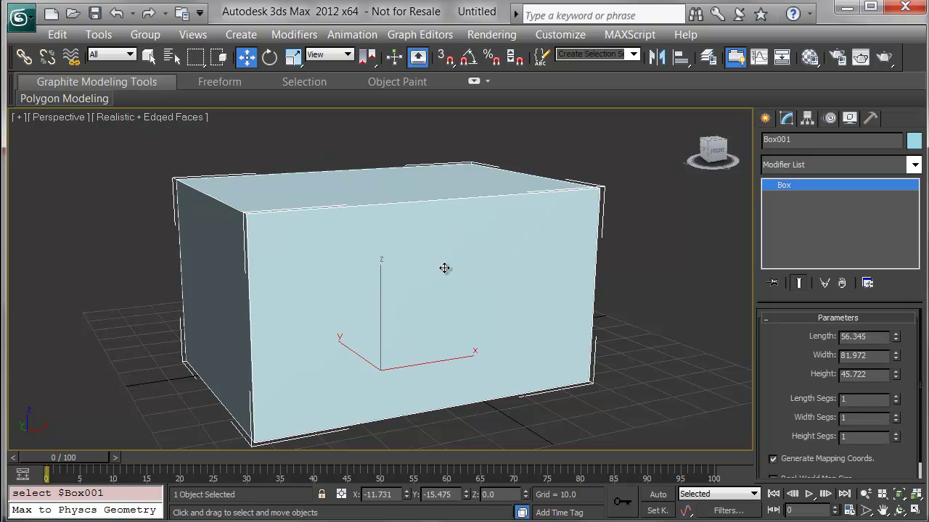
{"action": "mouse_move", "coordinate": [443, 269]}
{"action": "middle_mouse_down", "text": "alt"}
{"action": "mouse_move", "coordinate": [448, 283]}
{"action": "mouse_move", "coordinate": [457, 271]}
{"action": "middle_mouse_up", "text": "alt"}
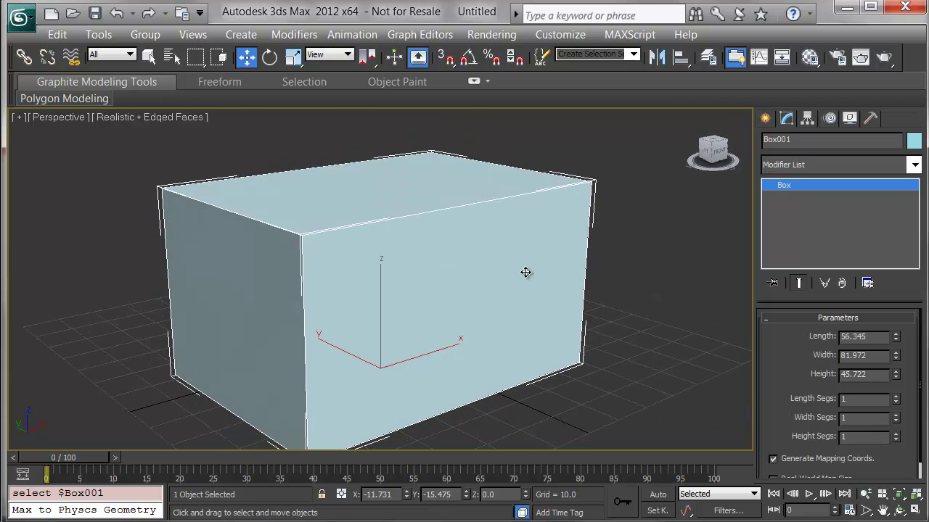
{"action": "middle_click_drag", "start_coordinate": [587, 323], "coordinate": [578, 297]}
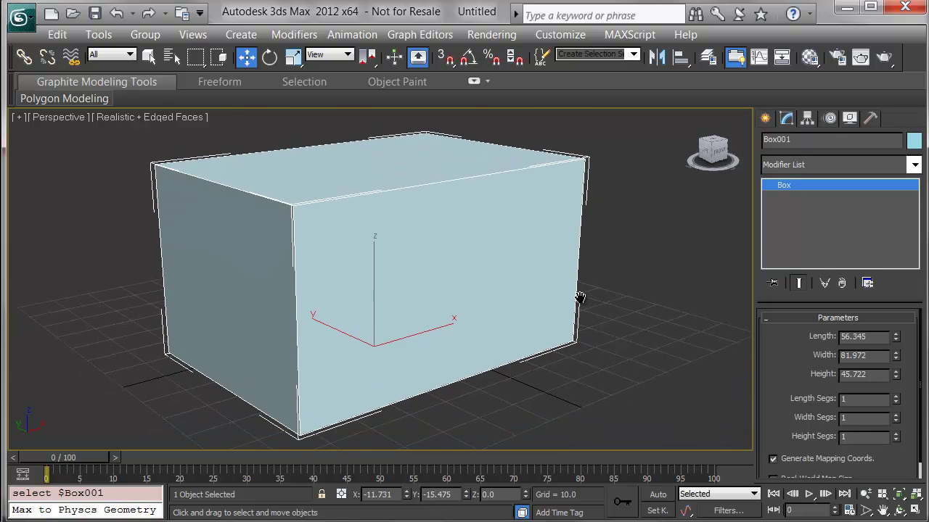
{"action": "right_click", "coordinate": [412, 145]}
{"action": "mouse_move", "coordinate": [457, 317]}
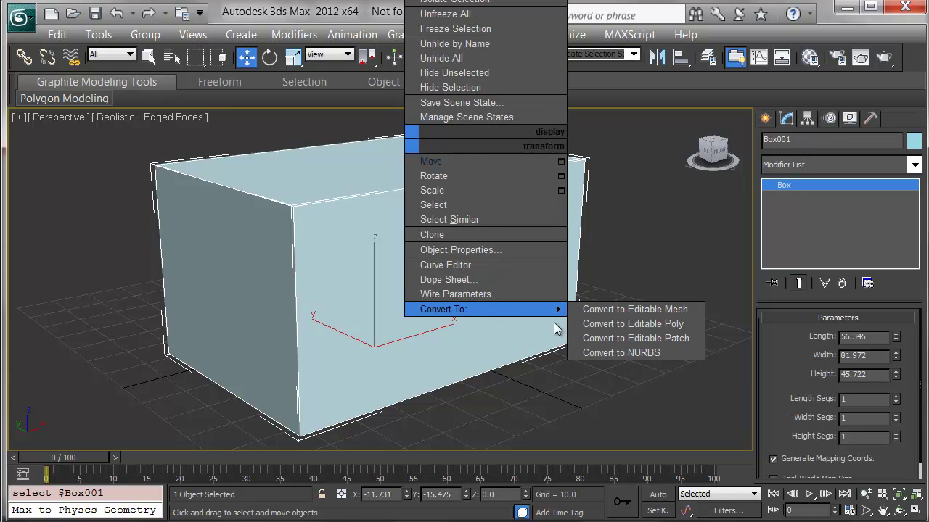
{"action": "left_click", "coordinate": [599, 324]}
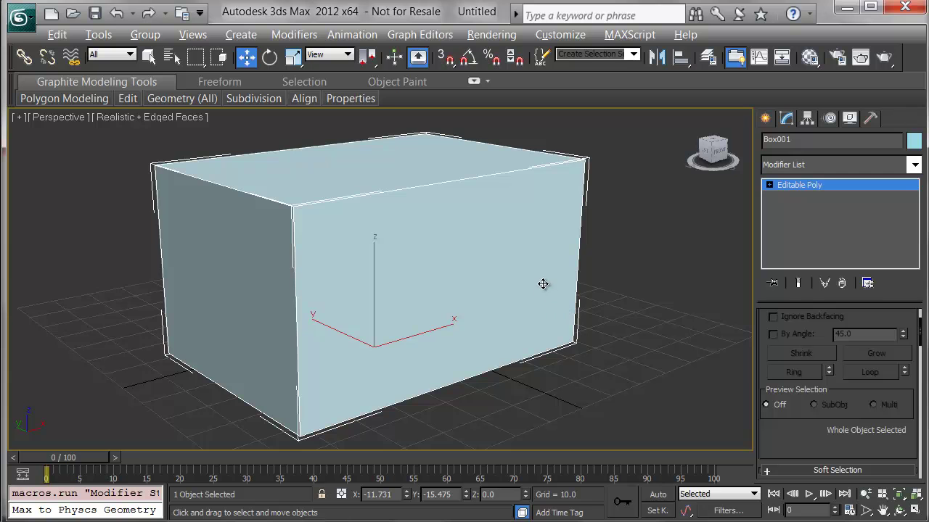
Step: Examine the Editable Poly settings, the available modifiers and the Freeform paint deform tools
{"action": "middle_click_drag", "start_coordinate": [545, 290], "coordinate": [563, 309], "text": "alt"}
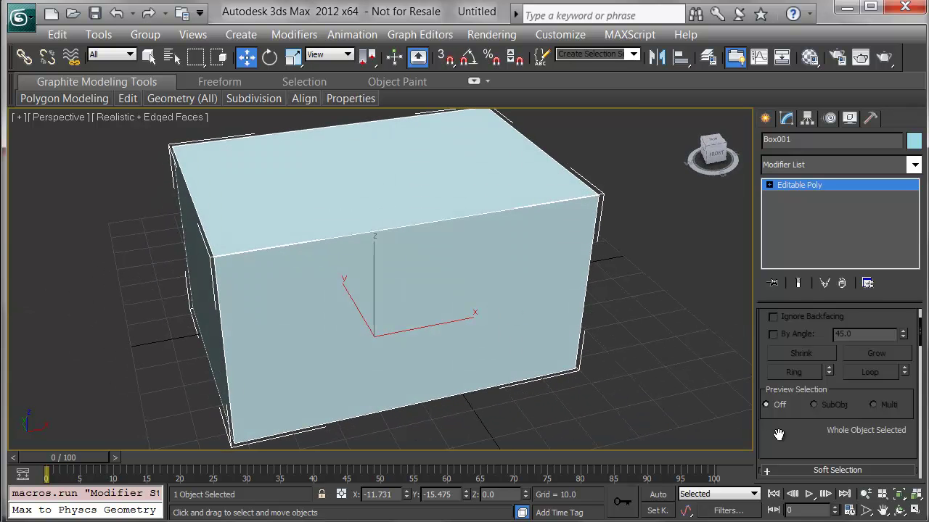
{"action": "left_click_drag", "start_coordinate": [779, 433], "coordinate": [798, 82]}
{"action": "left_click", "coordinate": [880, 171]}
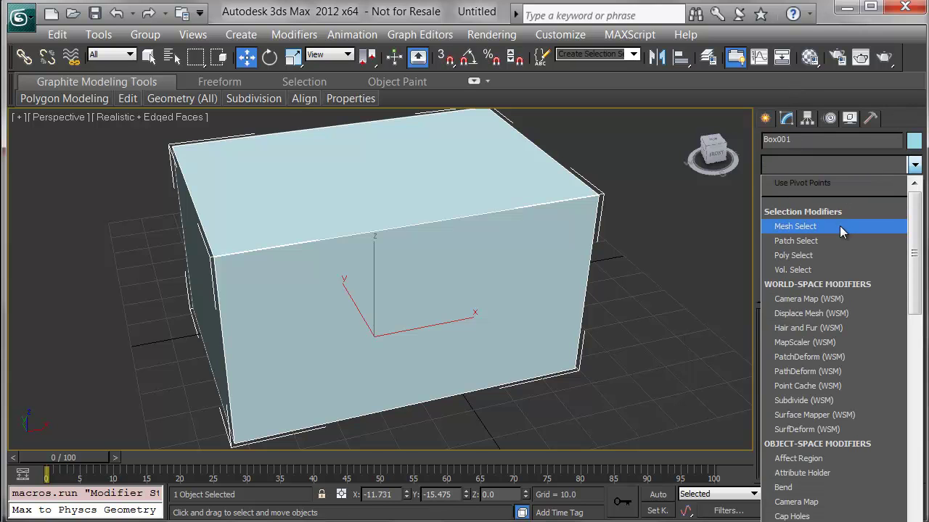
{"action": "left_click", "coordinate": [544, 106]}
{"action": "mouse_move", "coordinate": [190, 94]}
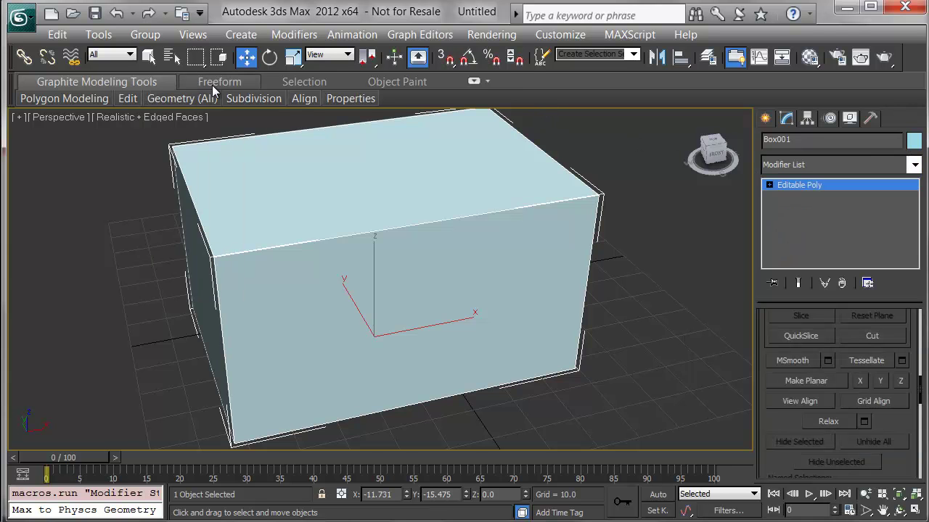
{"action": "left_click", "coordinate": [212, 86]}
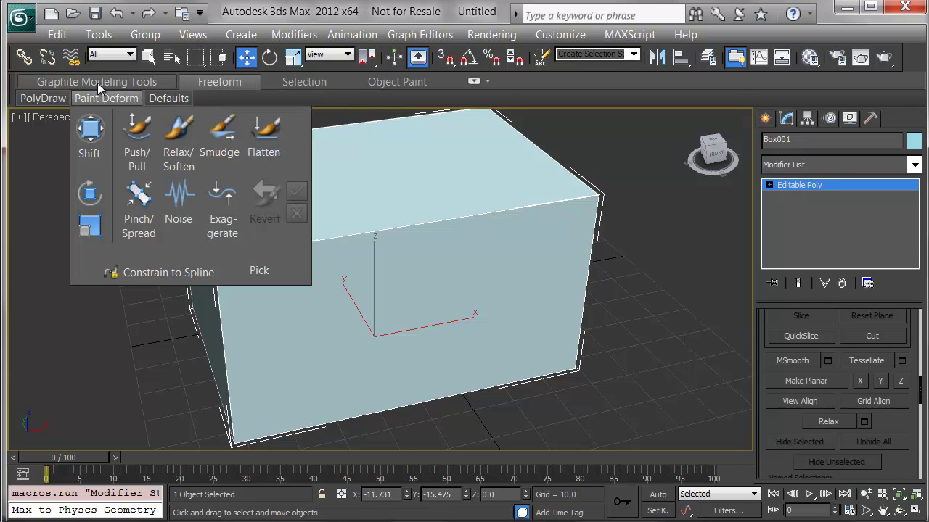
{"action": "left_click", "coordinate": [97, 82]}
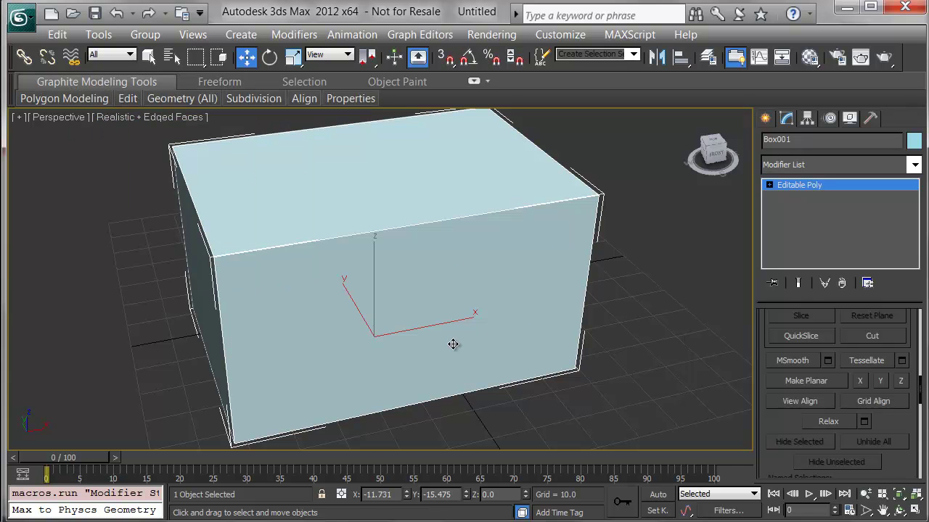
{"action": "middle_click_drag", "start_coordinate": [450, 341], "coordinate": [500, 326], "text": "alt"}
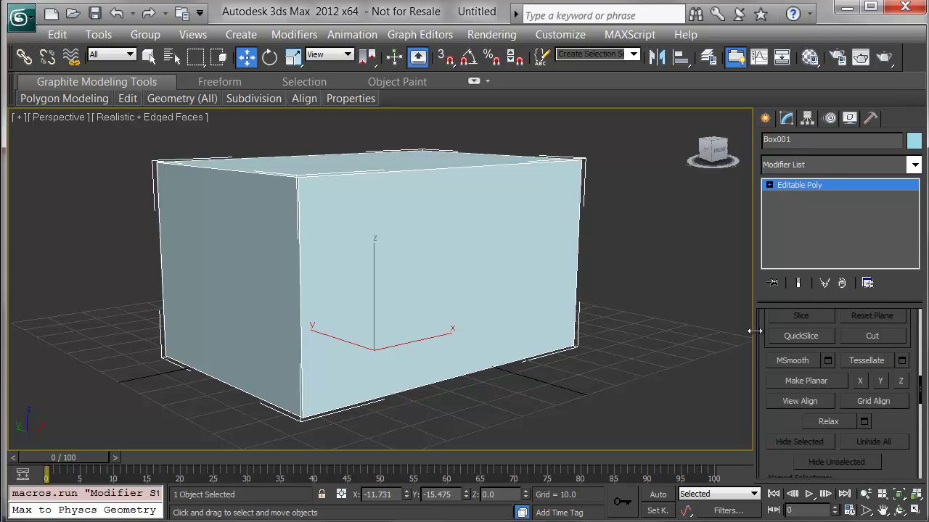
{"action": "scroll", "coordinate": [777, 408], "scroll_direction": "up", "scroll_amount": 8}
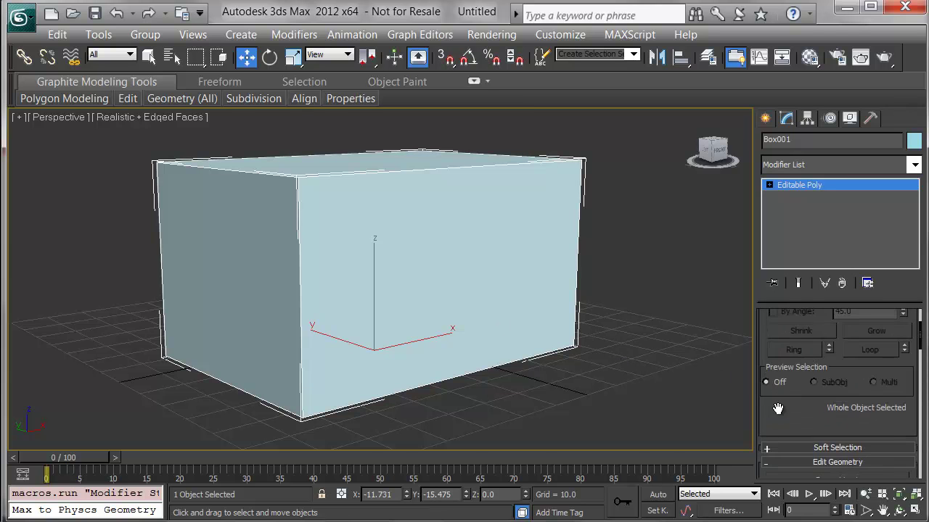
{"action": "scroll", "coordinate": [777, 408], "scroll_direction": "up", "scroll_amount": 4}
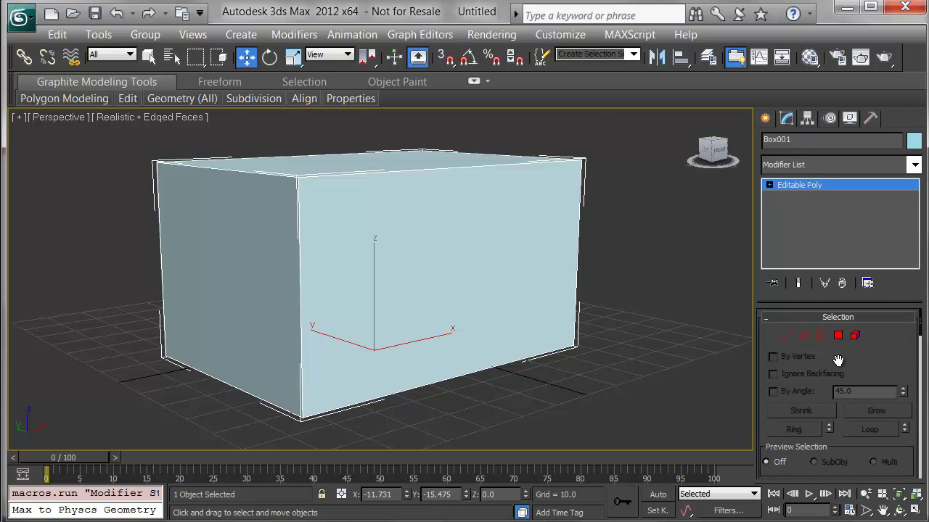
Step: Cycle through the box's sub-object levels up to Element, select the whole element and clear the selection
{"action": "key", "text": "1"}
{"action": "key", "text": "3"}
{"action": "key", "text": "4"}
{"action": "key", "text": "5"}
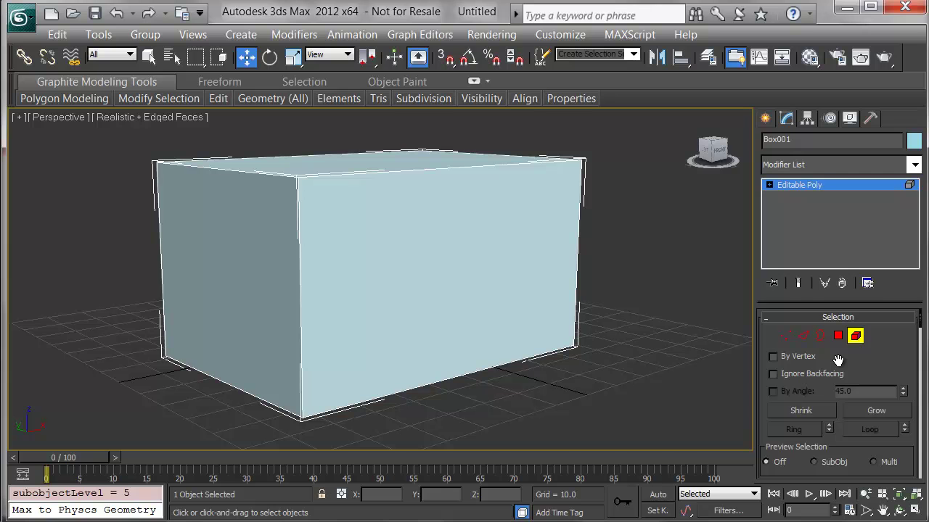
{"action": "left_click", "coordinate": [364, 322]}
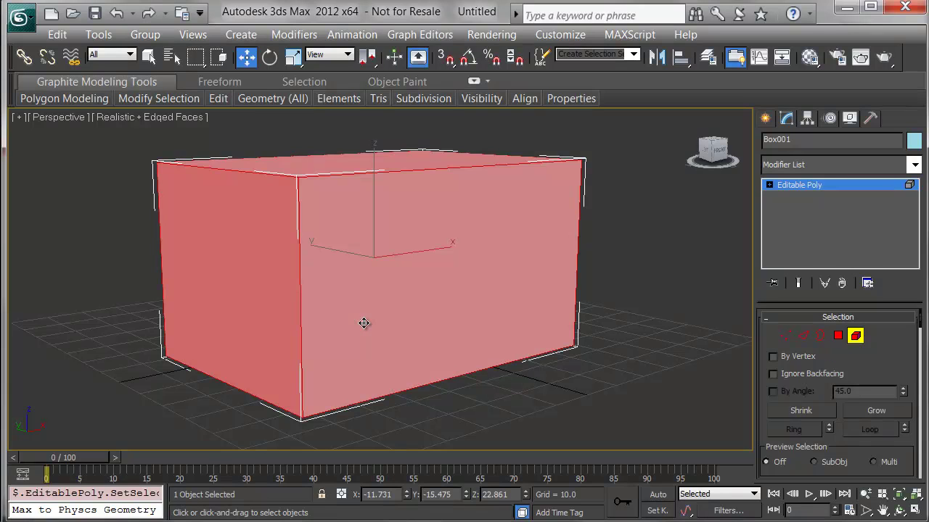
{"action": "left_click", "coordinate": [528, 381]}
Step: At edge level, lower the box's left-end top edge to Z about 39.2 and pull the long front bottom edge outward to Y about -50.7
{"action": "key", "text": "1"}
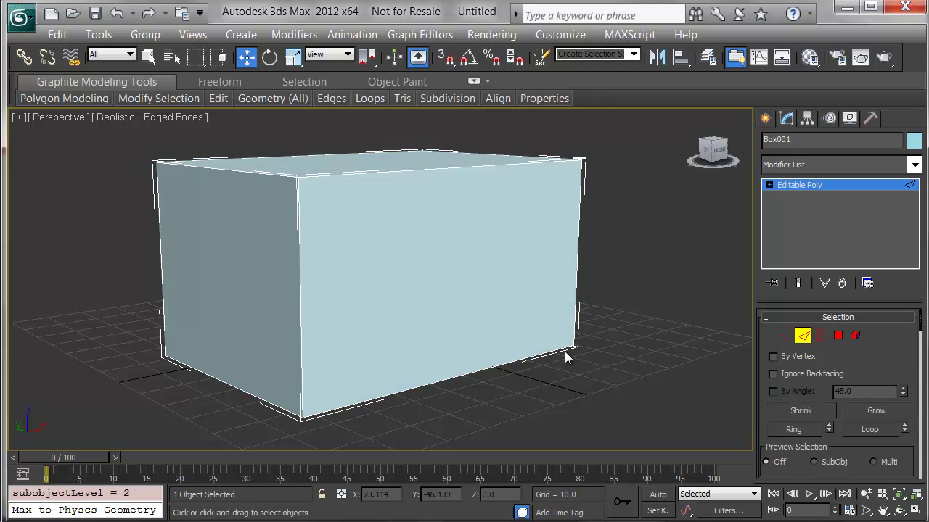
{"action": "key", "text": "2"}
{"action": "left_click", "coordinate": [251, 178]}
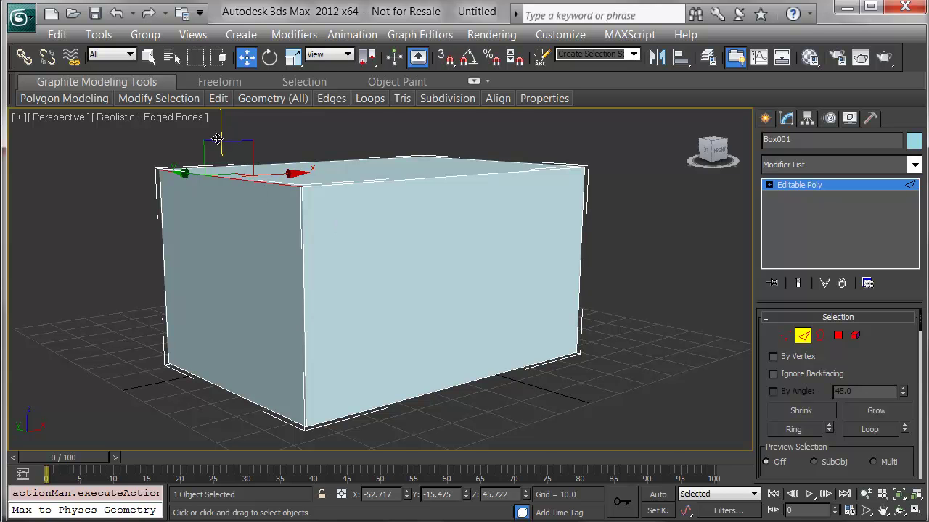
{"action": "left_click_drag", "start_coordinate": [220, 129], "coordinate": [222, 150]}
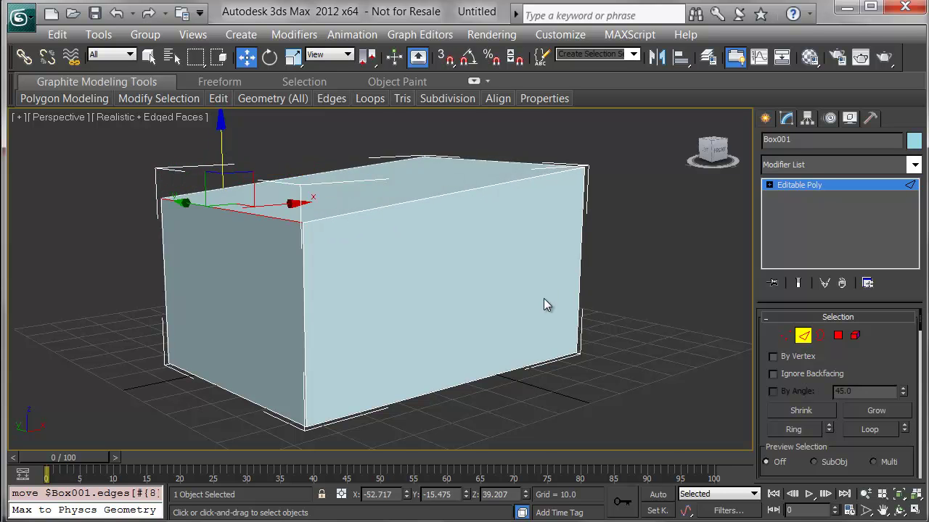
{"action": "left_click", "coordinate": [495, 376]}
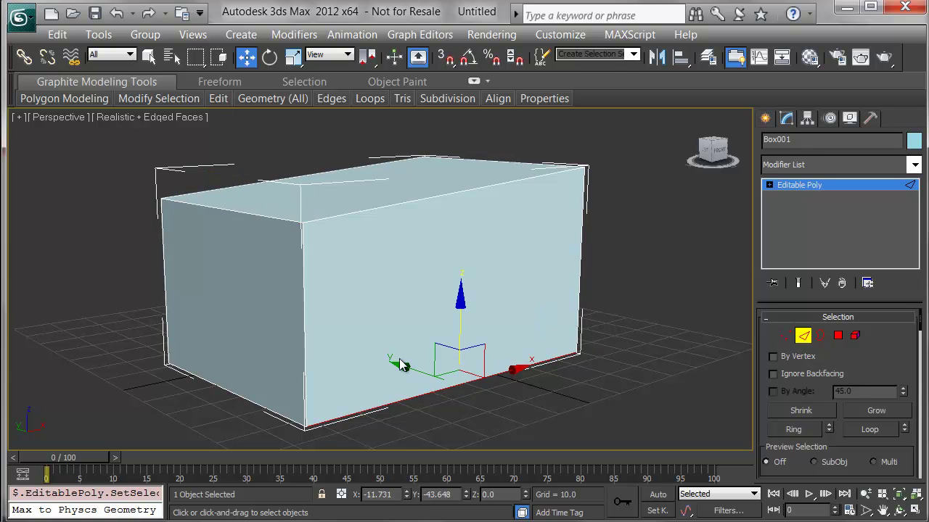
{"action": "left_click_drag", "start_coordinate": [402, 365], "coordinate": [441, 365]}
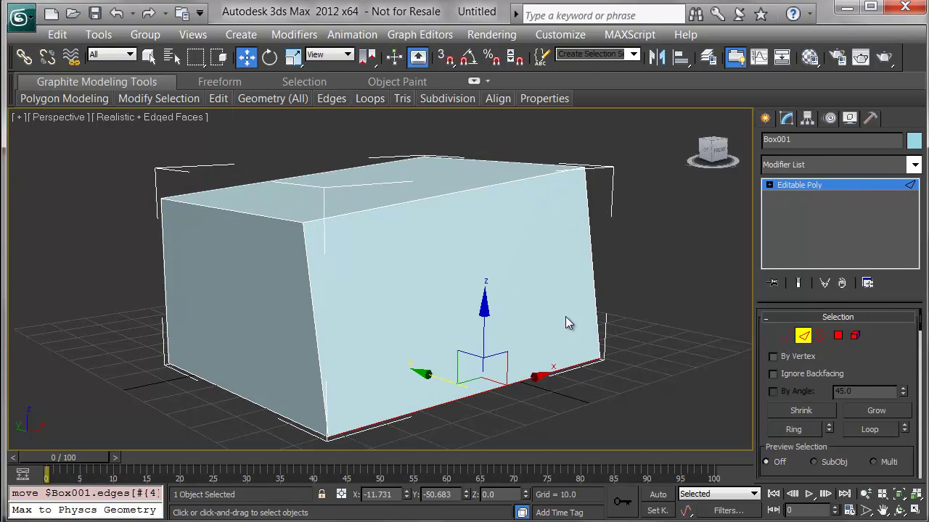
Step: Pull the right-end bottom edge outward to X about 35.1 and move the long back bottom edge outward as well
{"action": "middle_click_drag", "start_coordinate": [570, 319], "coordinate": [305, 263], "text": "alt"}
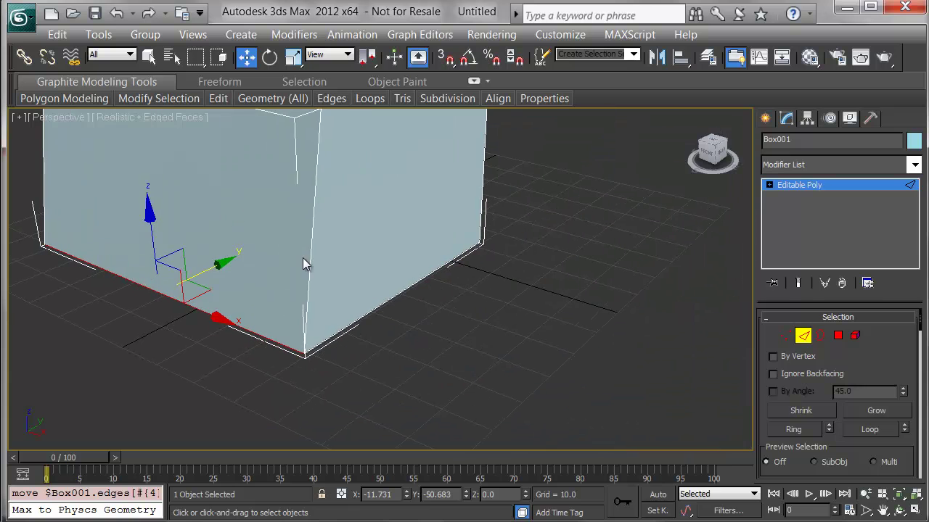
{"action": "left_click", "coordinate": [416, 282]}
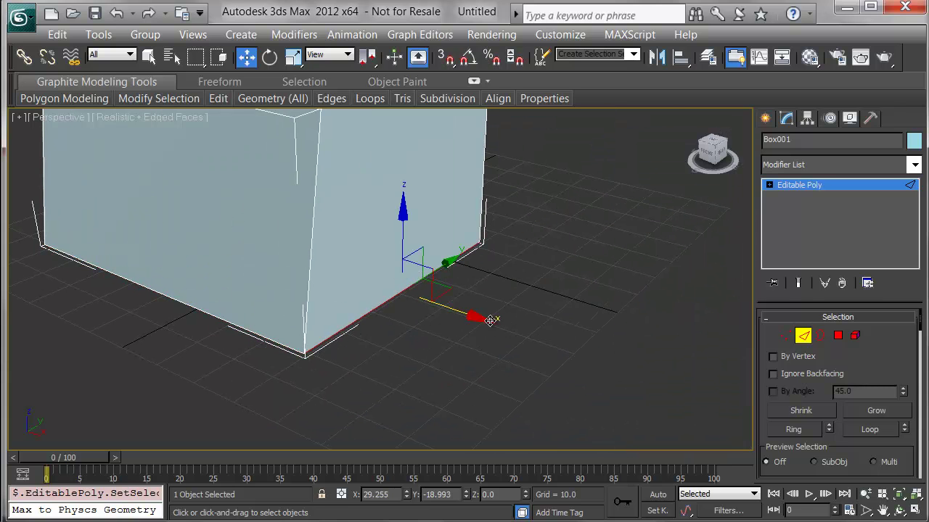
{"action": "left_click_drag", "start_coordinate": [479, 319], "coordinate": [498, 347]}
{"action": "middle_click_drag", "start_coordinate": [498, 348], "coordinate": [330, 271], "text": "alt"}
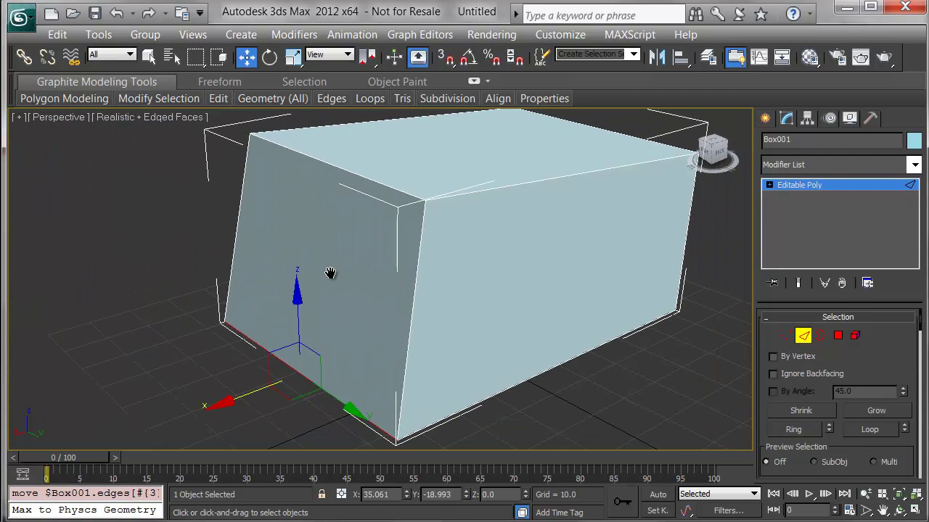
{"action": "left_click", "coordinate": [537, 374]}
{"action": "left_click_drag", "start_coordinate": [618, 396], "coordinate": [638, 391]}
Step: Pull the box's left-end bottom edge outward to X about -56.3
{"action": "middle_click_drag", "start_coordinate": [589, 294], "coordinate": [546, 338], "text": "alt"}
{"action": "left_click", "coordinate": [508, 346]}
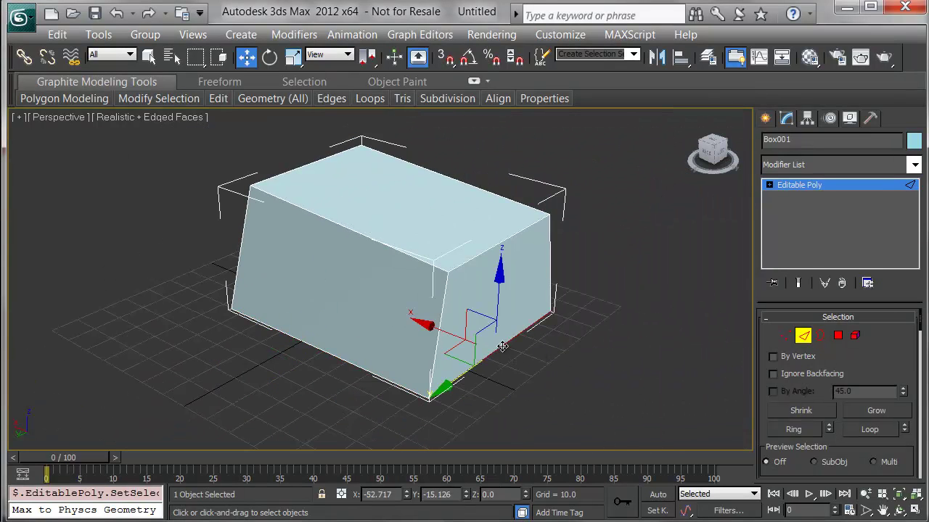
{"action": "left_click_drag", "start_coordinate": [421, 321], "coordinate": [378, 332]}
{"action": "mouse_move", "coordinate": [377, 333]}
{"action": "middle_mouse_down", "text": "alt"}
{"action": "mouse_move", "coordinate": [414, 326]}
{"action": "mouse_move", "coordinate": [437, 346]}
{"action": "mouse_move", "coordinate": [466, 276]}
{"action": "mouse_move", "coordinate": [317, 318]}
{"action": "mouse_move", "coordinate": [513, 367]}
{"action": "mouse_move", "coordinate": [452, 232]}
{"action": "mouse_move", "coordinate": [356, 357]}
{"action": "mouse_move", "coordinate": [423, 328]}
{"action": "mouse_move", "coordinate": [384, 344]}
{"action": "middle_mouse_up", "text": "alt"}
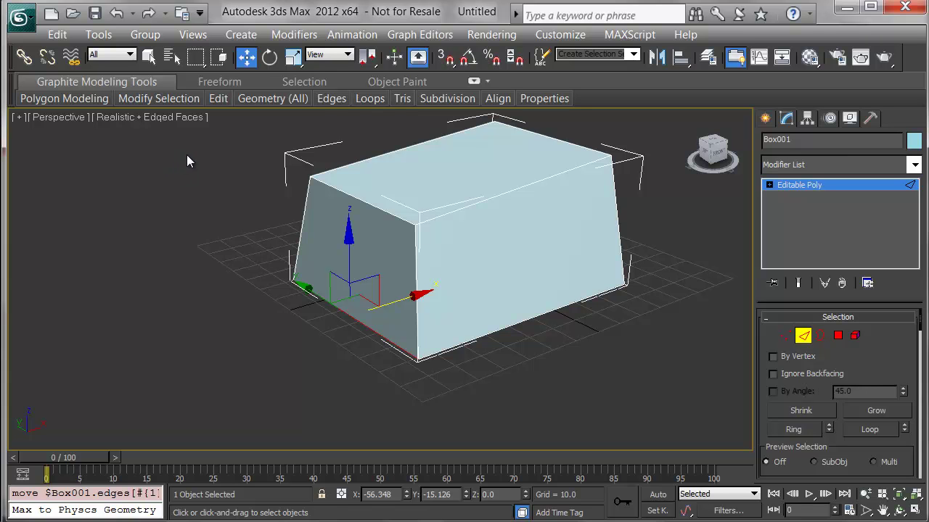
Step: Insert a Swift Loop edge loop across the box's width, about one third of its length from the right end
{"action": "left_click", "coordinate": [227, 98]}
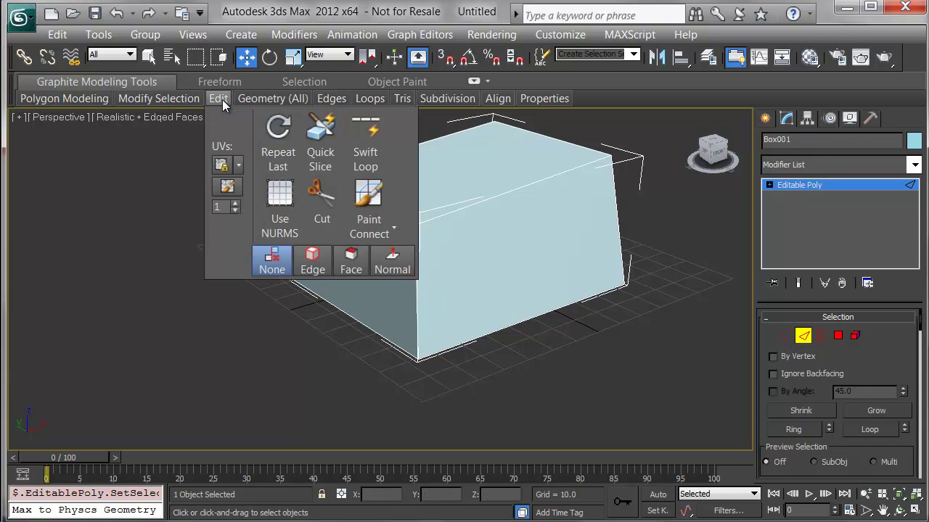
{"action": "left_click", "coordinate": [372, 144]}
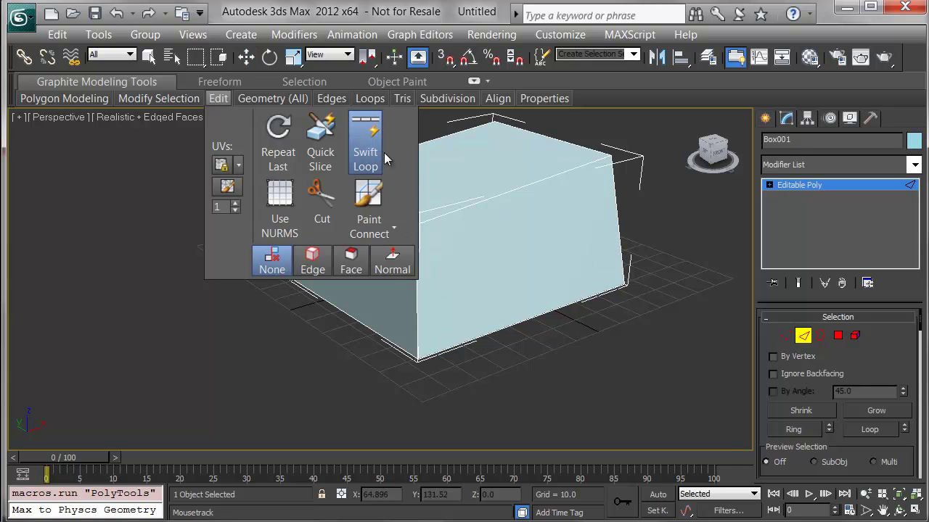
{"action": "left_click", "coordinate": [553, 183]}
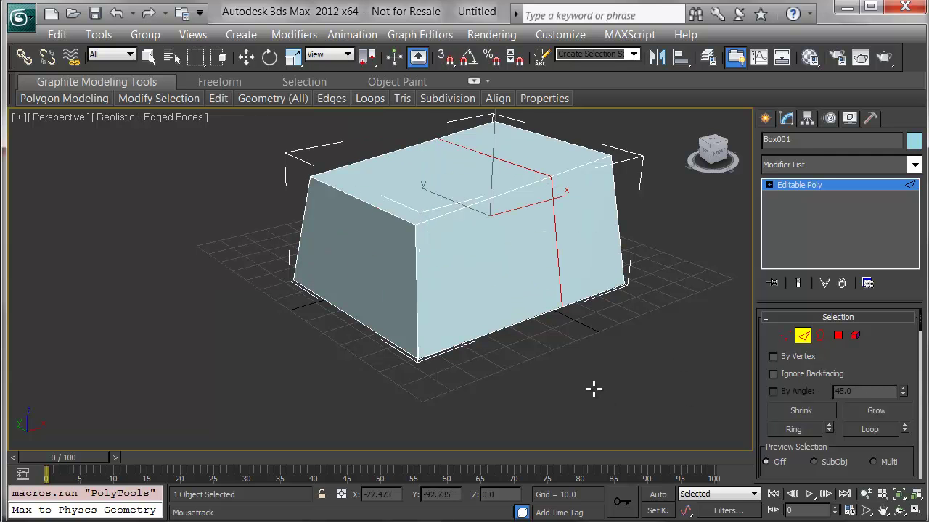
Step: Lower the left-end top edge to Z about 28.5 so the top slopes down from the new loop
{"action": "middle_click_drag", "start_coordinate": [609, 375], "coordinate": [493, 377], "text": "alt"}
{"action": "key", "text": "w"}
{"action": "left_click", "coordinate": [341, 206]}
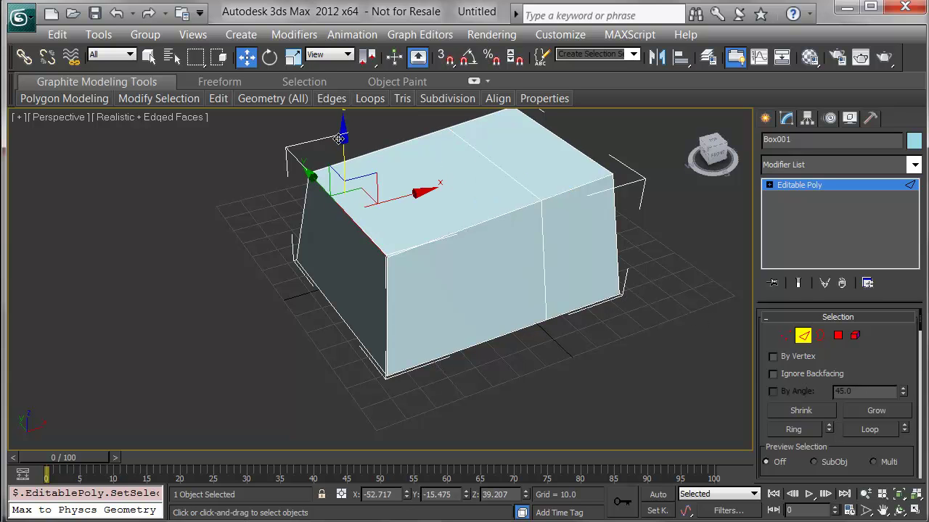
{"action": "left_click_drag", "start_coordinate": [343, 134], "coordinate": [343, 156]}
{"action": "middle_click_drag", "start_coordinate": [508, 239], "coordinate": [479, 242], "text": "alt"}
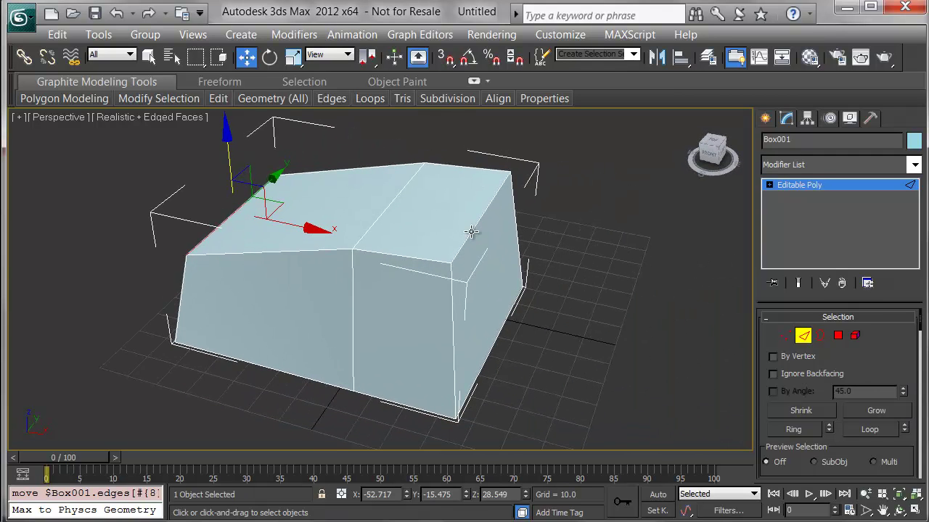
Step: Lower the right-end top edge slightly to Z about 40.9
{"action": "left_click", "coordinate": [469, 229]}
{"action": "left_click_drag", "start_coordinate": [490, 131], "coordinate": [530, 303]}
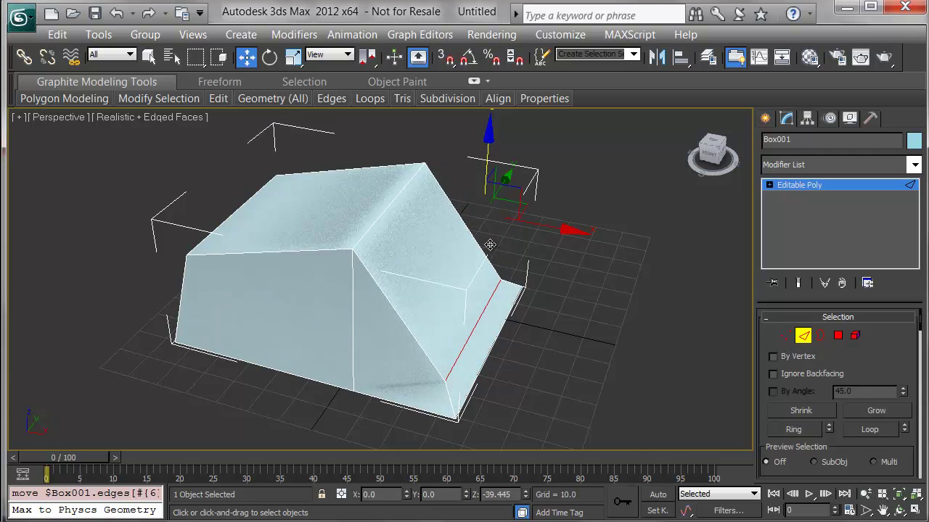
{"action": "mouse_move", "coordinate": [534, 308]}
{"action": "middle_mouse_down", "text": "alt"}
{"action": "mouse_move", "coordinate": [482, 290]}
{"action": "mouse_move", "coordinate": [498, 311]}
{"action": "mouse_move", "coordinate": [528, 295]}
{"action": "middle_mouse_up", "text": "alt"}
{"action": "key", "text": "ctrl+z"}
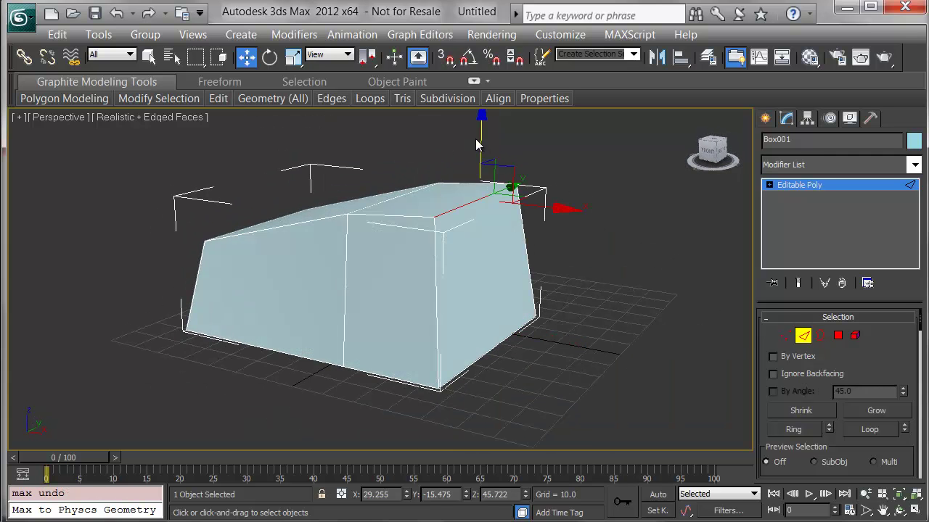
{"action": "left_click_drag", "start_coordinate": [480, 136], "coordinate": [480, 148]}
{"action": "middle_click_drag", "start_coordinate": [296, 283], "coordinate": [256, 281], "text": "alt"}
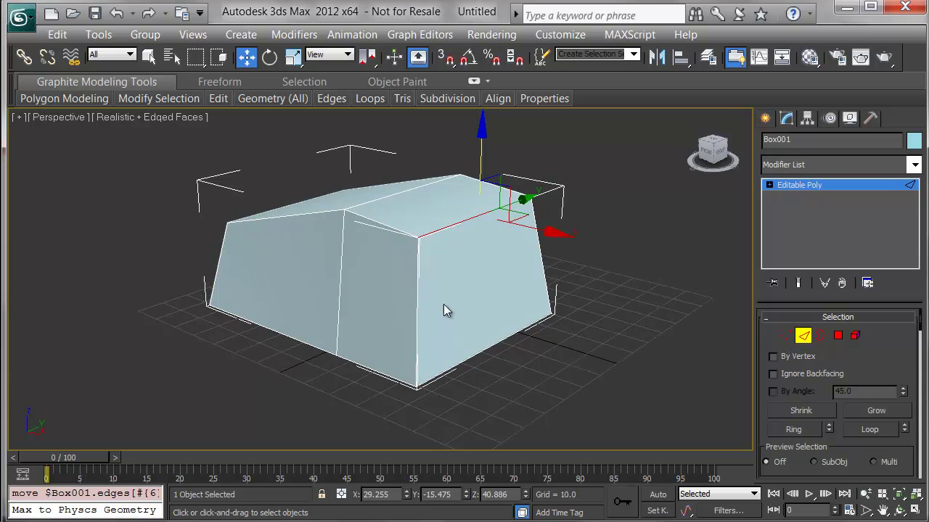
{"action": "middle_click_drag", "start_coordinate": [417, 300], "coordinate": [318, 337], "text": "alt"}
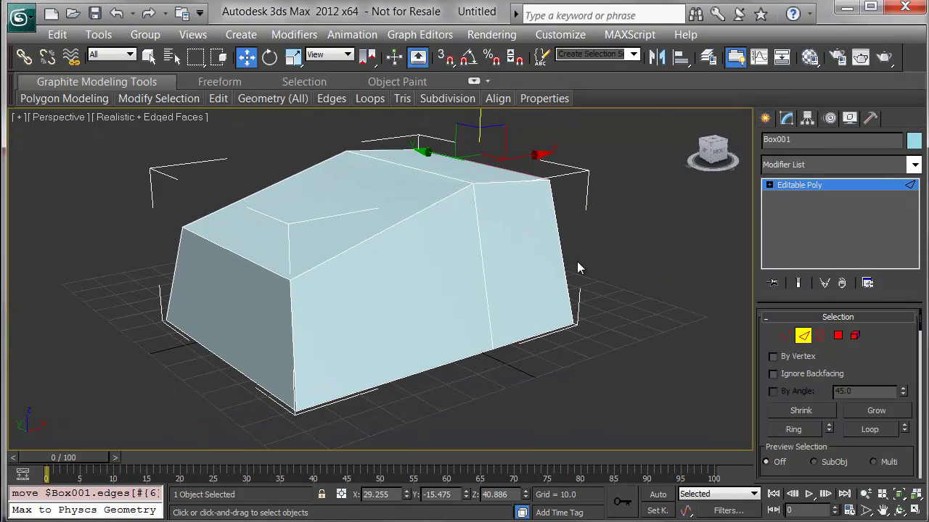
Step: At polygon level, extrude the narrow front polygon between the loop and the right end outward into a short block
{"action": "key", "text": "4"}
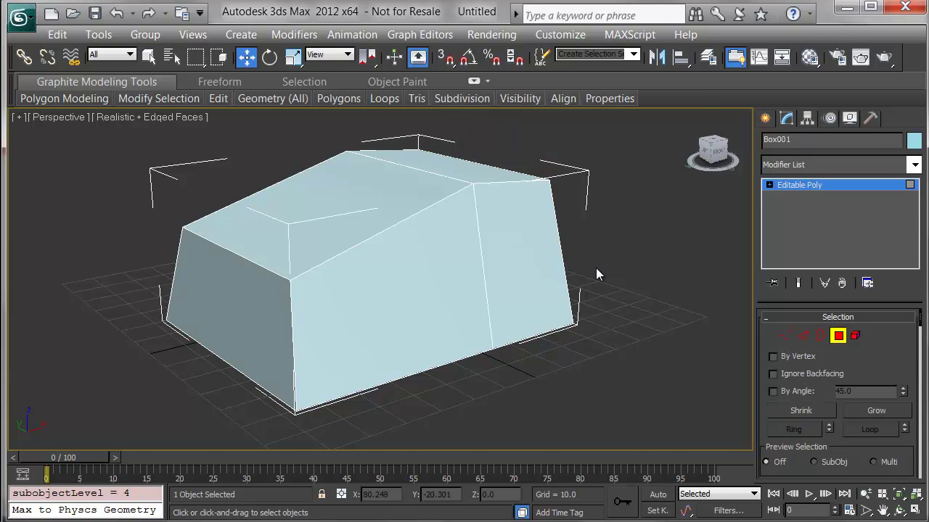
{"action": "left_click", "coordinate": [511, 258]}
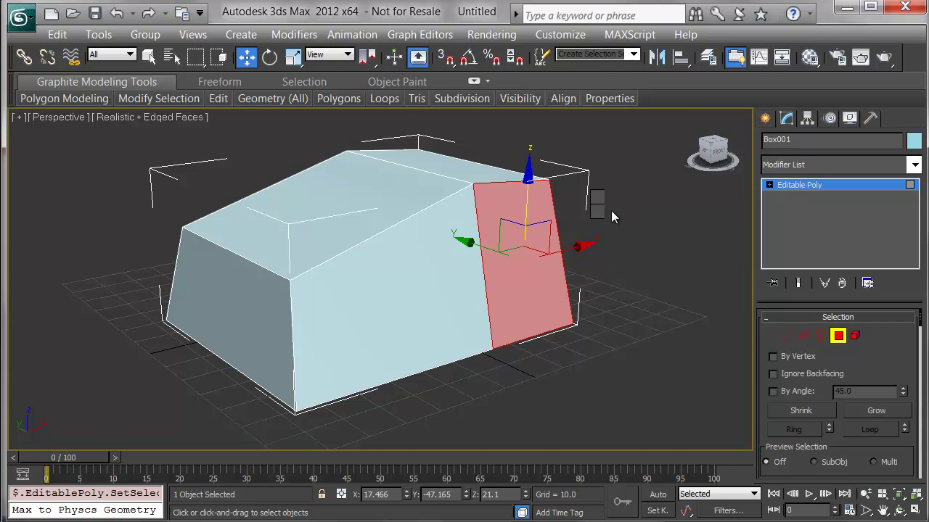
{"action": "right_click", "coordinate": [611, 210]}
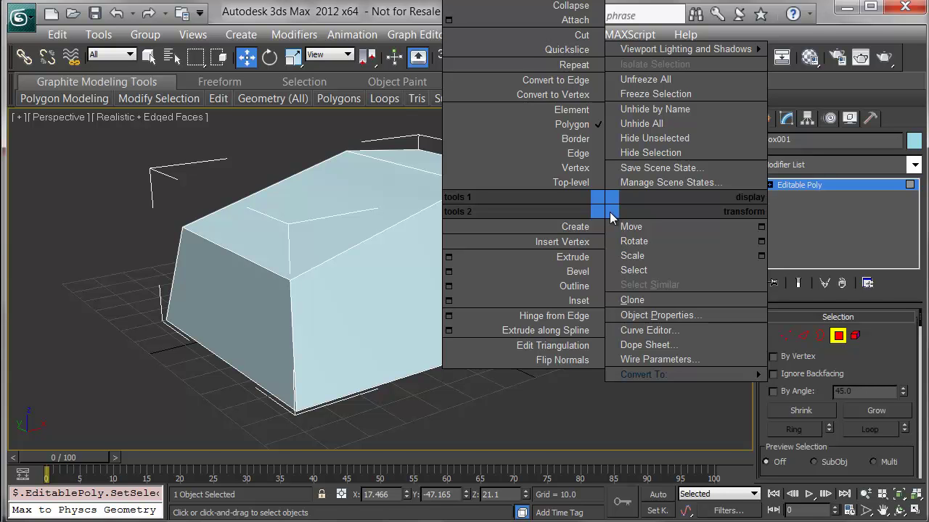
{"action": "left_click", "coordinate": [572, 258]}
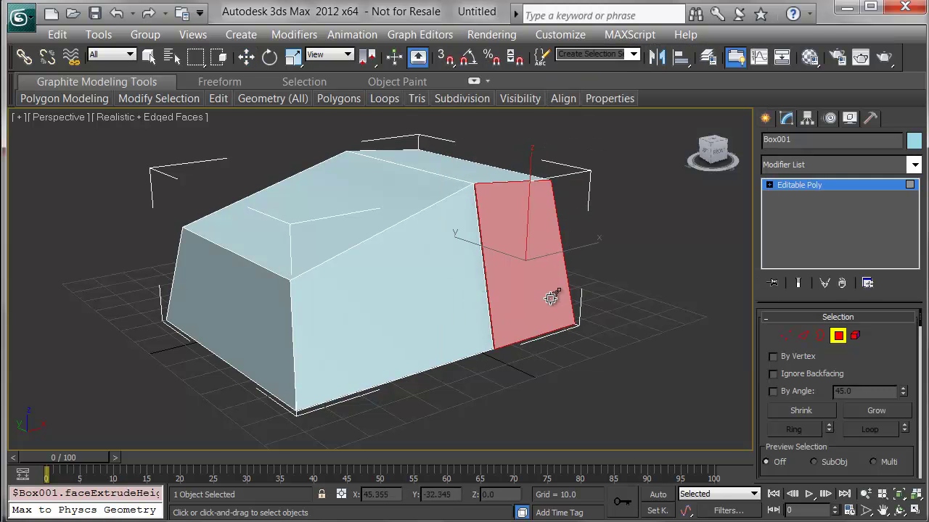
{"action": "left_click_drag", "start_coordinate": [555, 300], "coordinate": [518, 277]}
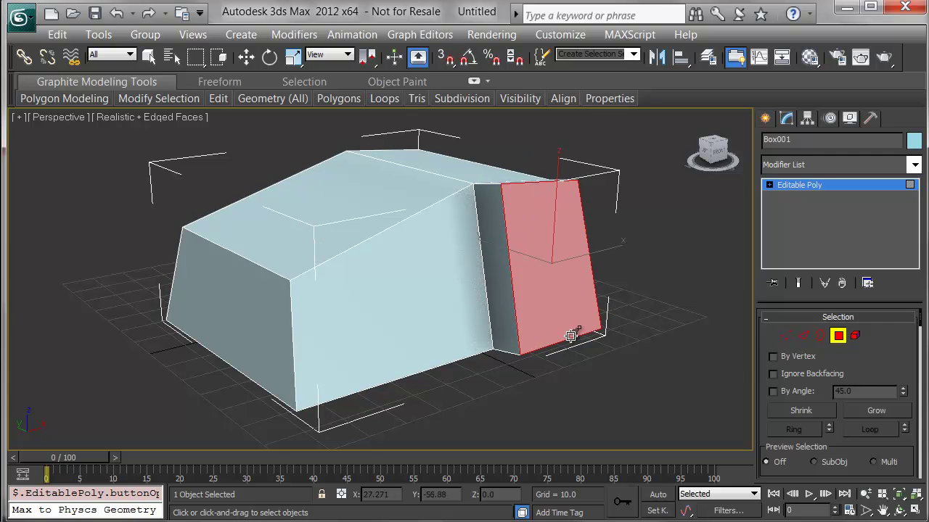
{"action": "middle_click_drag", "start_coordinate": [571, 333], "coordinate": [282, 283], "text": "alt"}
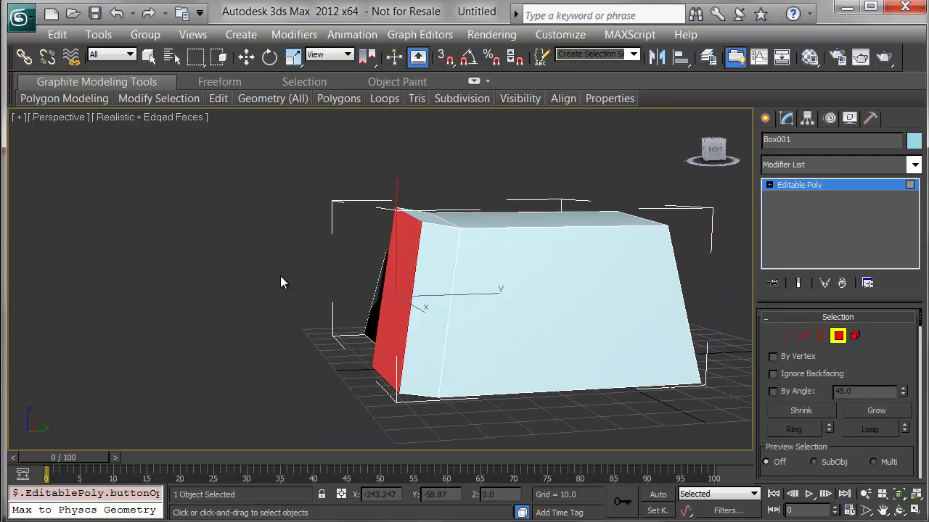
Step: At edge level, lower the extruded block's outer top edge to Z about 36.9
{"action": "key", "text": "2"}
{"action": "left_click", "coordinate": [531, 228]}
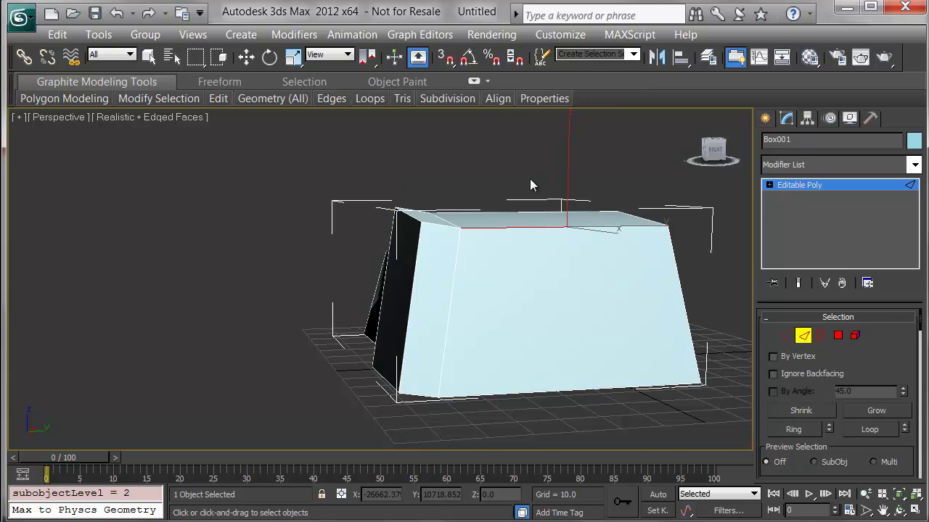
{"action": "key", "text": "w"}
{"action": "left_click", "coordinate": [438, 186]}
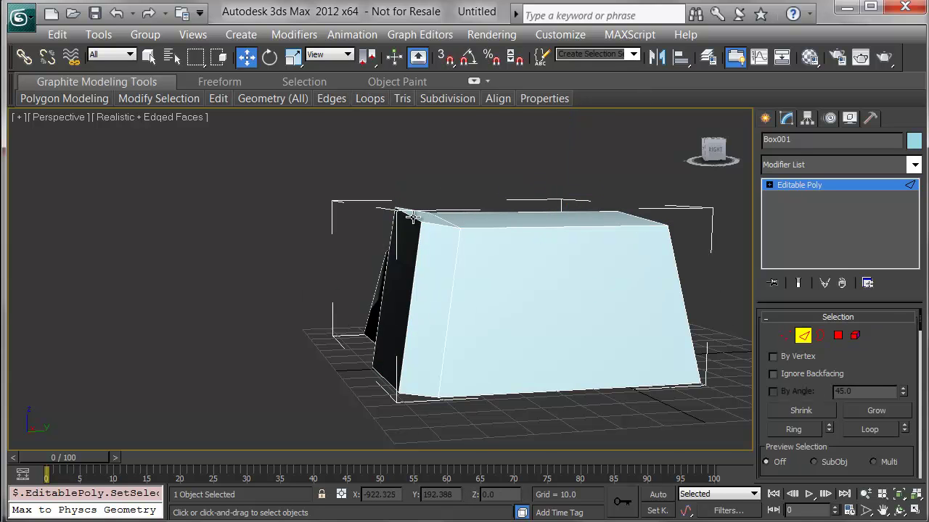
{"action": "left_click", "coordinate": [425, 215]}
{"action": "left_click_drag", "start_coordinate": [407, 135], "coordinate": [407, 166]}
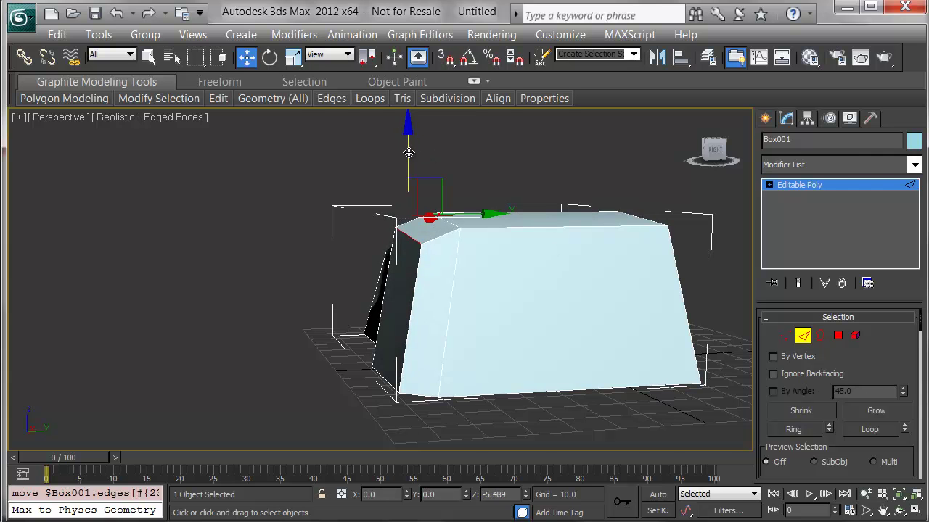
Step: Turn on 3D snapping with Grid Points disabled, and snap the extruded block's outer bottom edge down to the base vertices
{"action": "middle_click_drag", "start_coordinate": [376, 271], "coordinate": [595, 287], "text": "alt"}
{"action": "scroll", "coordinate": [595, 285], "scroll_direction": "up", "scroll_amount": 5}
{"action": "scroll", "coordinate": [549, 306], "scroll_direction": "down", "scroll_amount": 5}
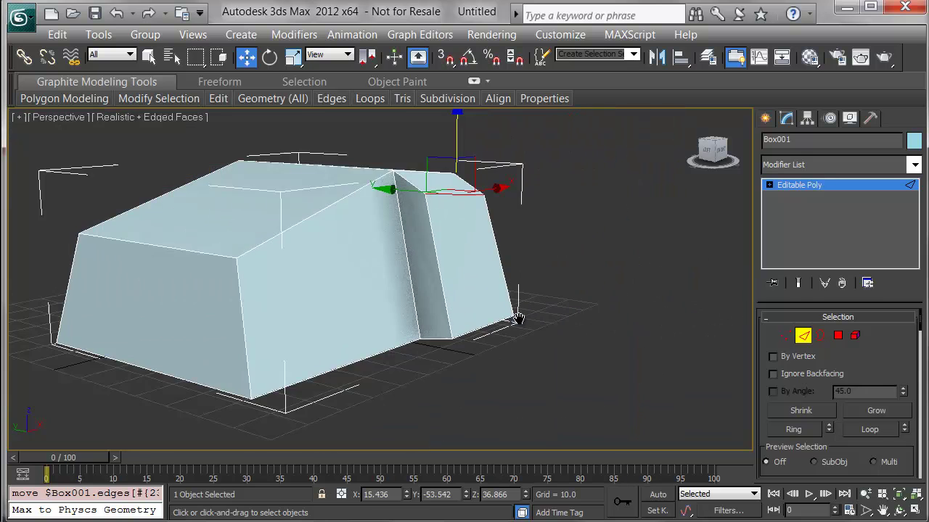
{"action": "middle_click_drag", "start_coordinate": [531, 347], "coordinate": [537, 357], "text": "alt"}
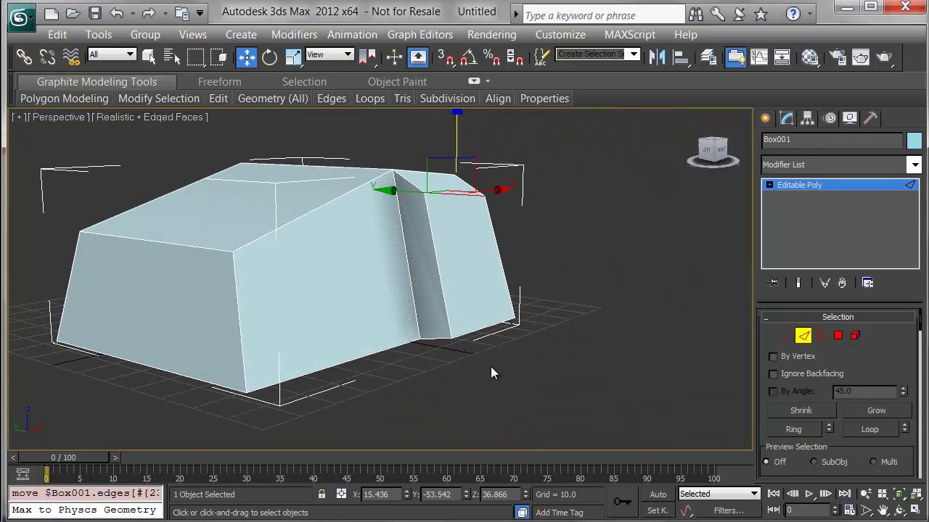
{"action": "left_click", "coordinate": [470, 339]}
{"action": "middle_click_drag", "start_coordinate": [627, 343], "coordinate": [576, 256], "text": "alt"}
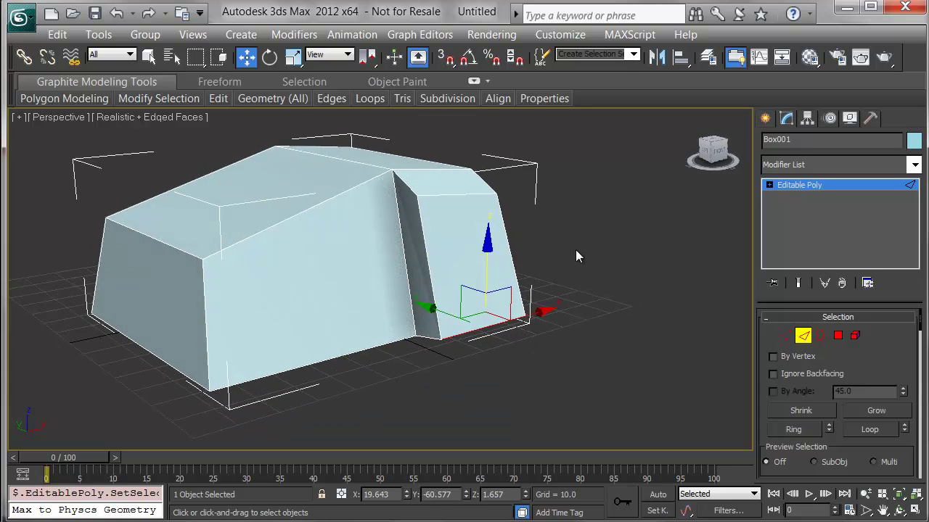
{"action": "key", "text": "s"}
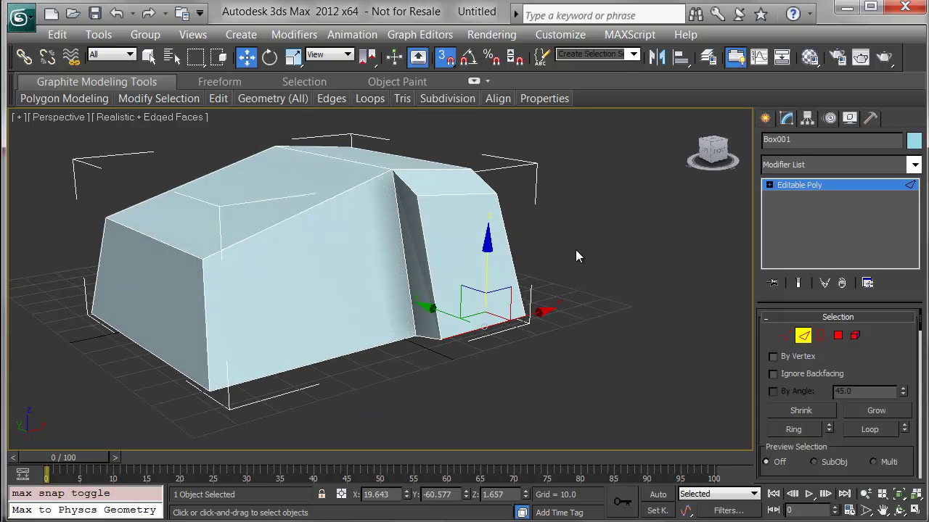
{"action": "right_click", "coordinate": [576, 252], "text": "shift"}
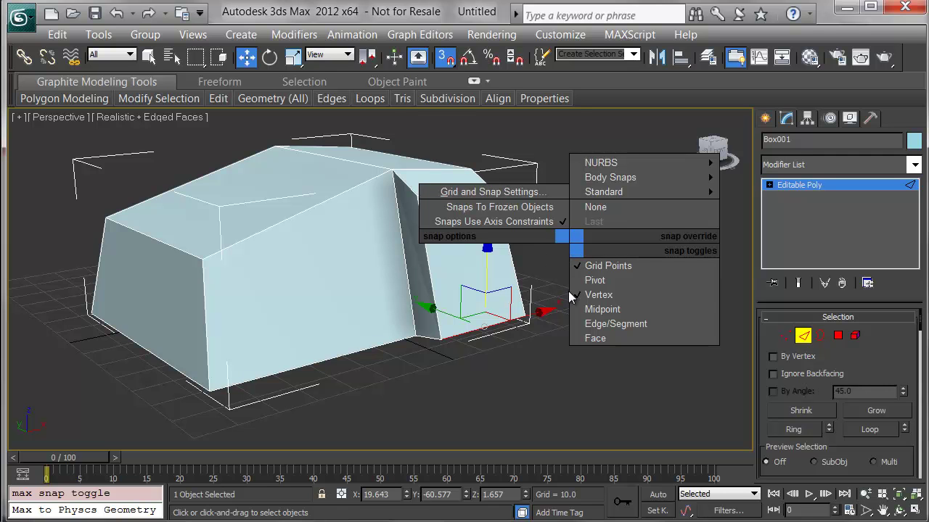
{"action": "left_click", "coordinate": [596, 262]}
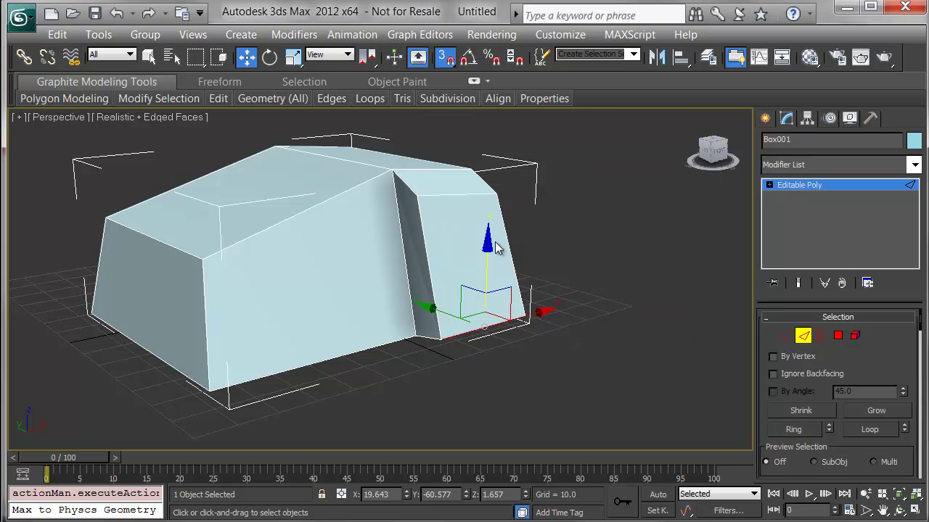
{"action": "left_click_drag", "start_coordinate": [487, 241], "coordinate": [439, 344]}
{"action": "middle_click_drag", "start_coordinate": [571, 378], "coordinate": [458, 290], "text": "alt"}
{"action": "left_click", "coordinate": [520, 349]}
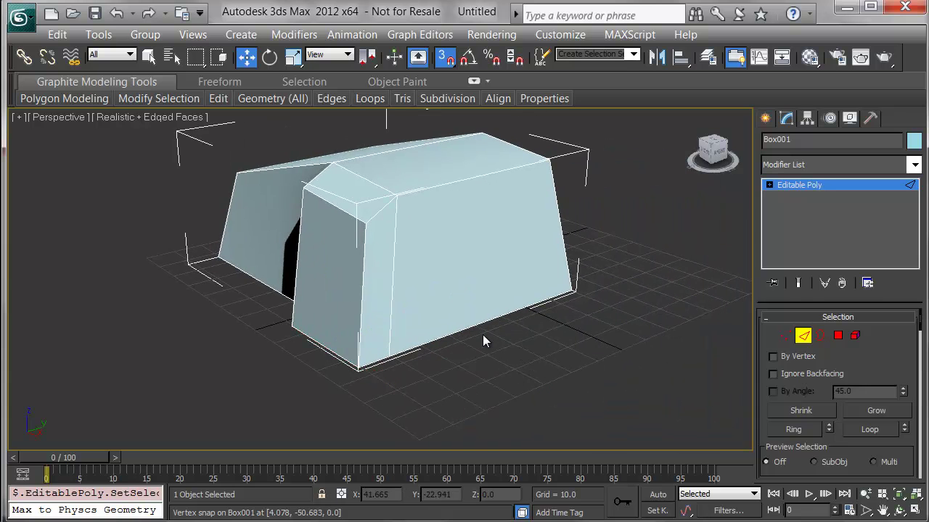
{"action": "left_click", "coordinate": [478, 320]}
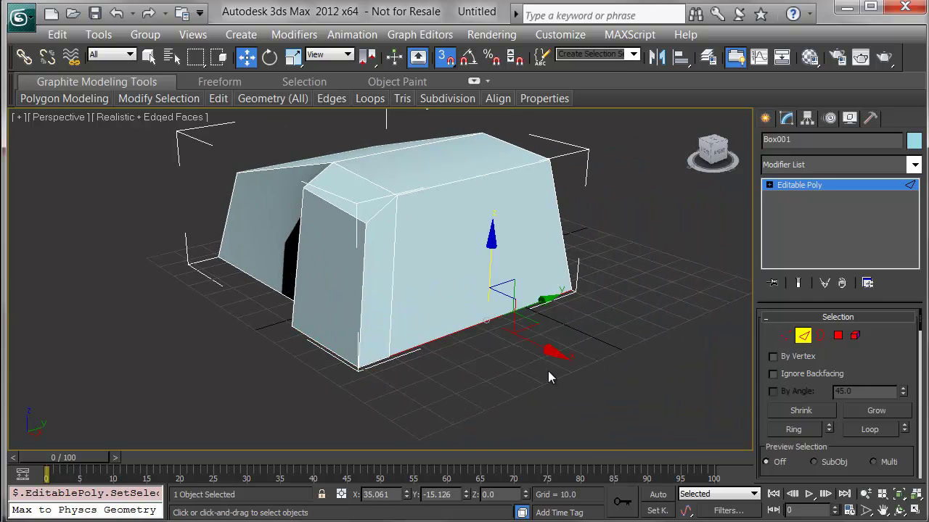
{"action": "left_click_drag", "start_coordinate": [549, 354], "coordinate": [568, 362]}
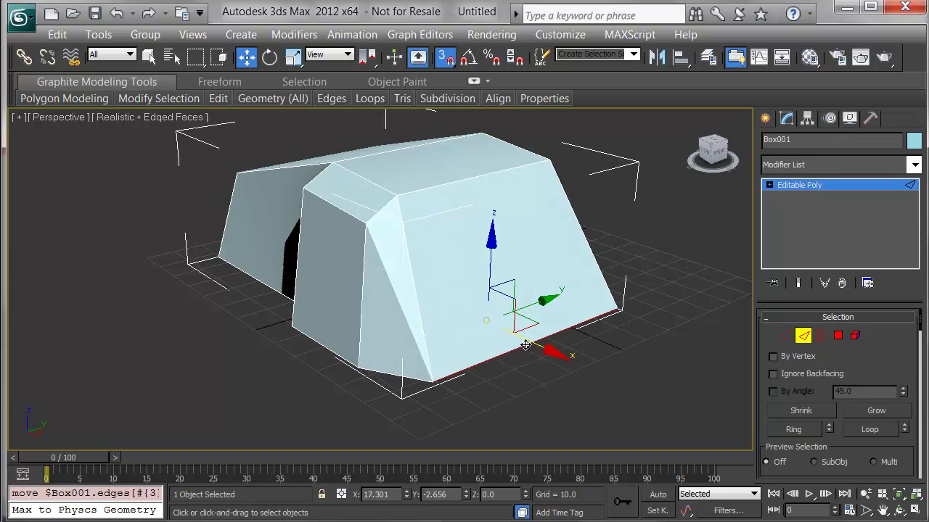
{"action": "key", "text": "z"}
{"action": "key", "text": "ctrl+z"}
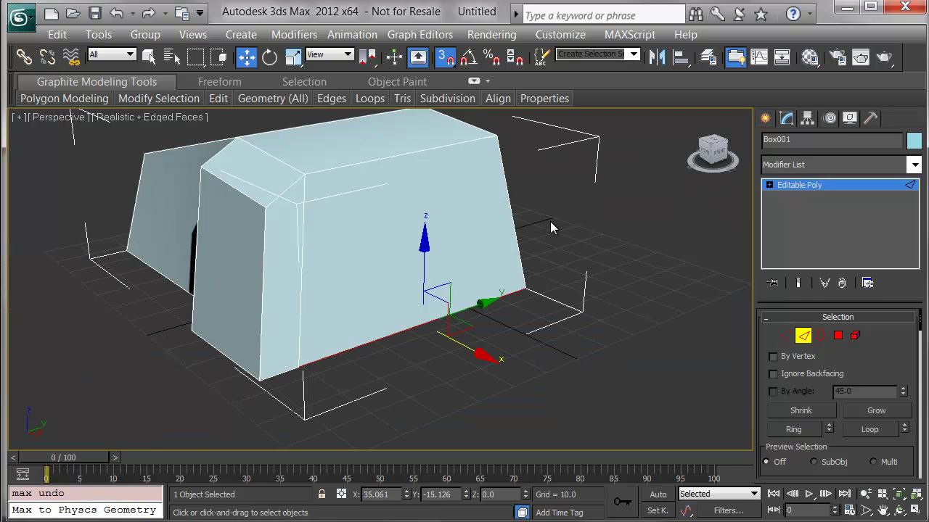
Step: Turn off snapping and pull the right-end bottom edge outward to X about 40.6
{"action": "key", "text": "s"}
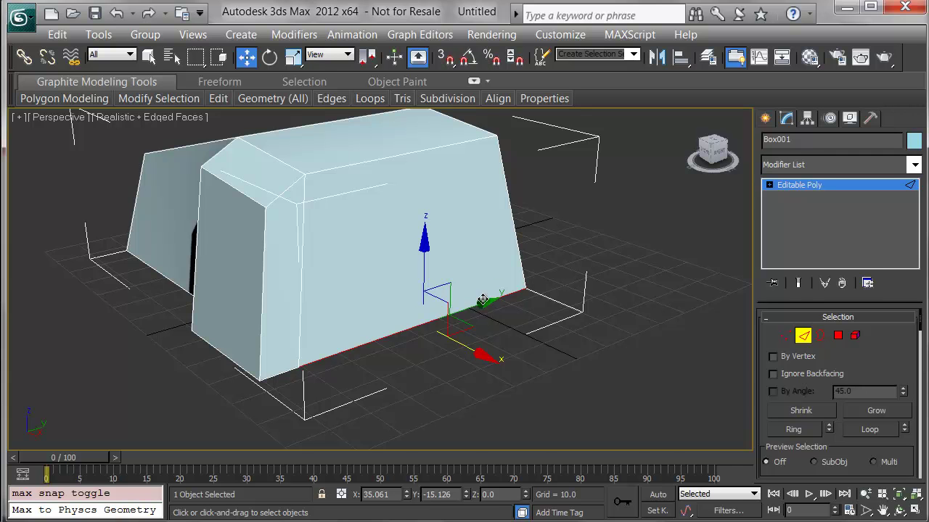
{"action": "middle_click_drag", "start_coordinate": [377, 343], "coordinate": [479, 370]}
{"action": "left_click", "coordinate": [490, 350]}
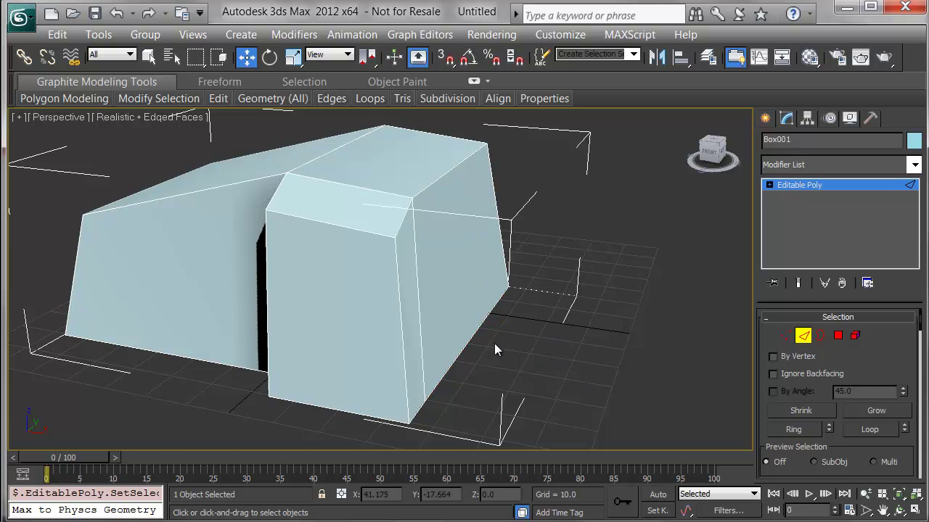
{"action": "left_click", "coordinate": [479, 335]}
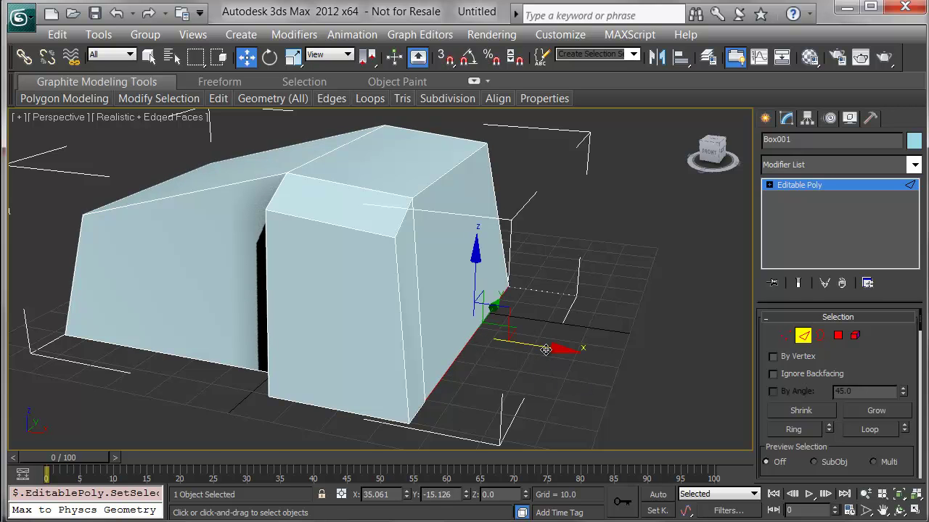
{"action": "left_click_drag", "start_coordinate": [541, 355], "coordinate": [572, 352]}
{"action": "middle_click_drag", "start_coordinate": [562, 368], "coordinate": [484, 328], "text": "alt"}
{"action": "scroll", "coordinate": [406, 324], "scroll_direction": "down", "scroll_amount": 2}
{"action": "middle_click_drag", "start_coordinate": [336, 321], "coordinate": [413, 343], "text": "alt"}
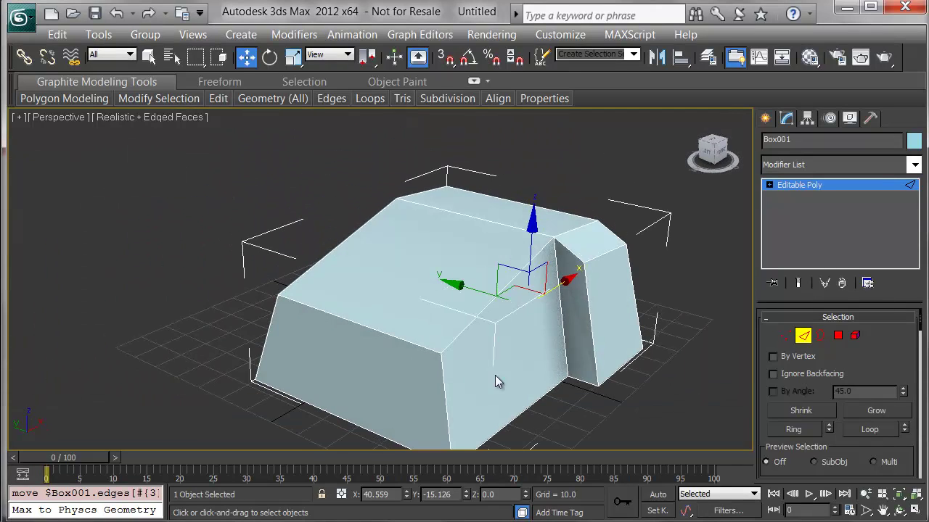
{"action": "middle_click_drag", "start_coordinate": [545, 383], "coordinate": [438, 321], "text": "alt"}
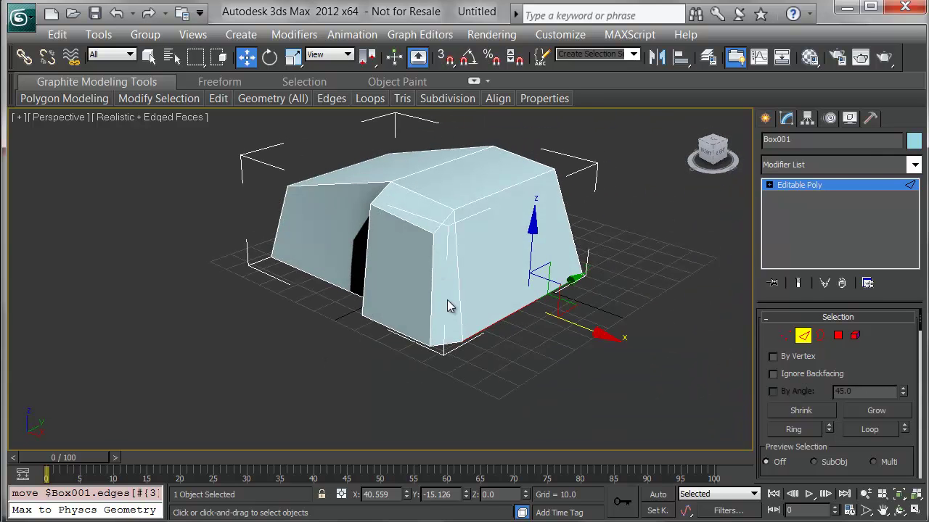
Step: Select the two long top edges on the back side and the adjoining end corner edge, and chamfer them into a narrow bevel
{"action": "middle_click_drag", "start_coordinate": [594, 288], "coordinate": [449, 321], "text": "alt"}
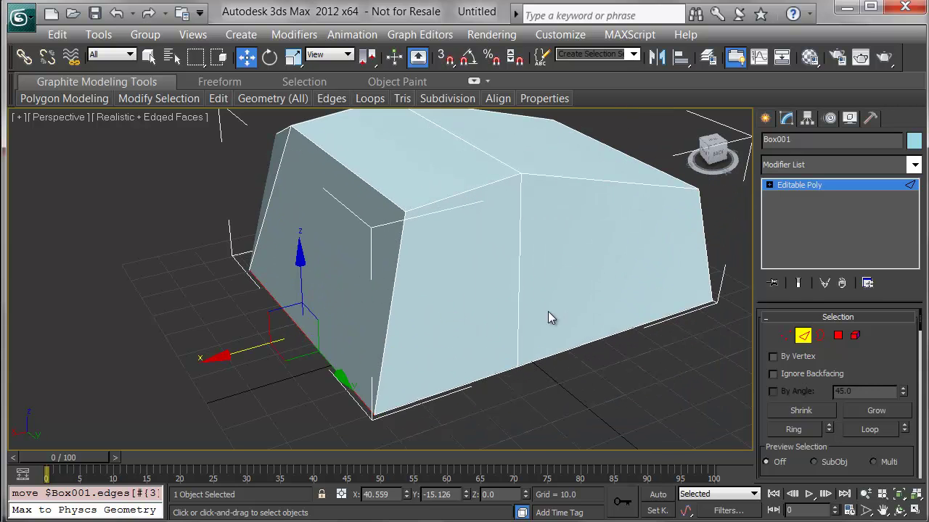
{"action": "middle_click_drag", "start_coordinate": [553, 311], "coordinate": [495, 331], "text": "alt"}
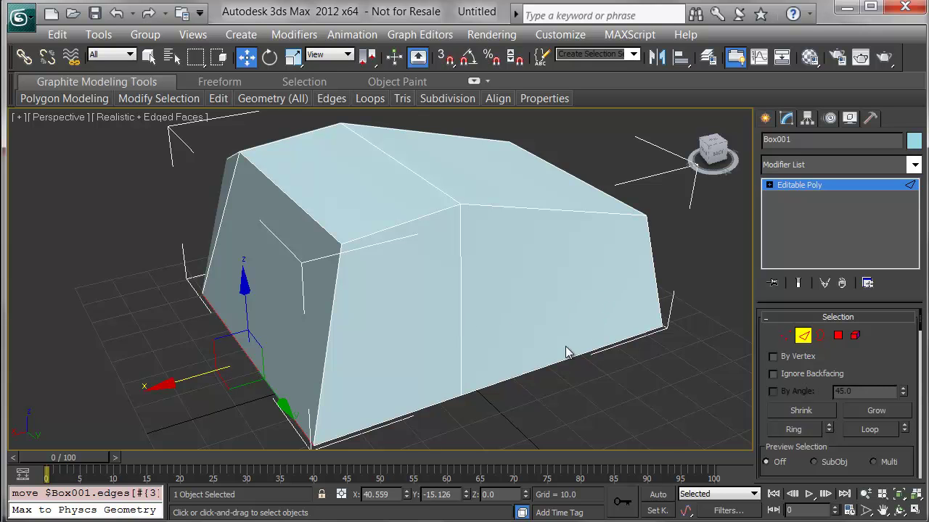
{"action": "middle_click_drag", "start_coordinate": [585, 361], "coordinate": [613, 363], "text": "alt"}
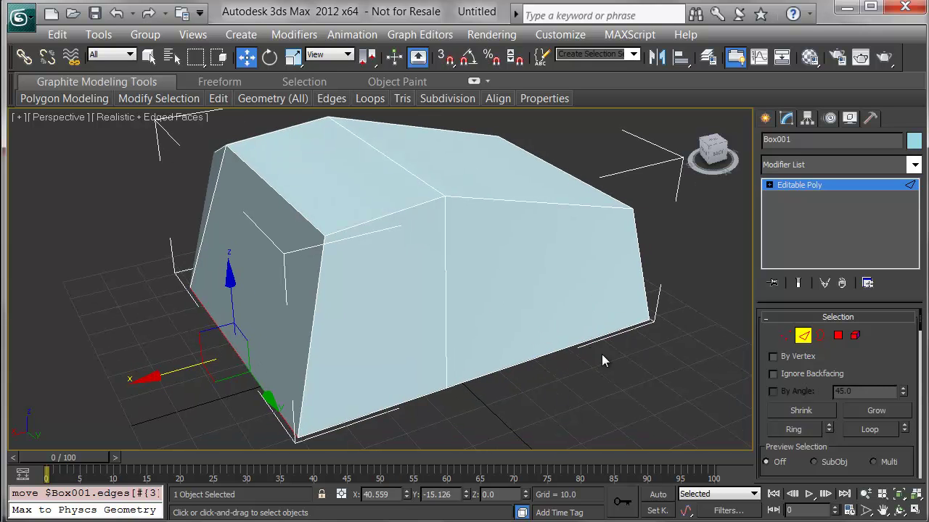
{"action": "left_click", "coordinate": [473, 196]}
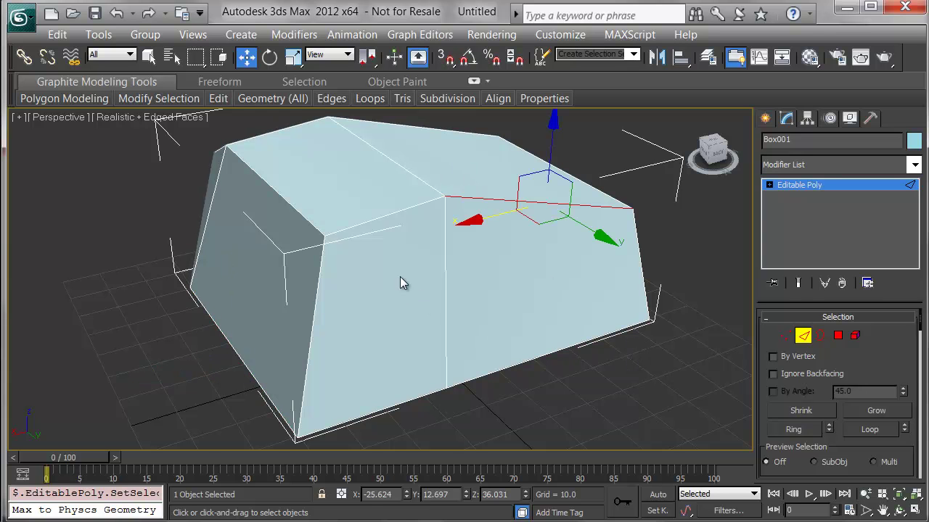
{"action": "left_click", "coordinate": [389, 212], "text": "ctrl"}
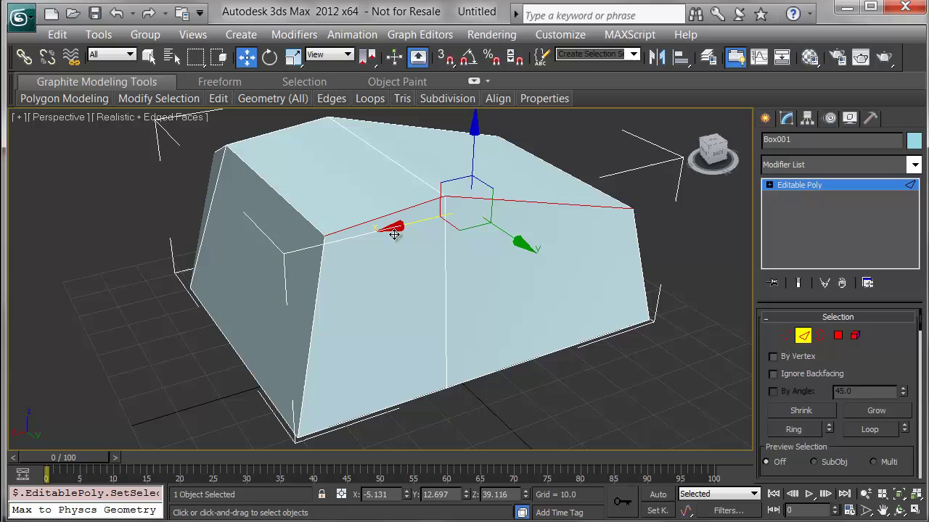
{"action": "left_click", "coordinate": [311, 320], "text": "ctrl"}
{"action": "right_click", "coordinate": [592, 177]}
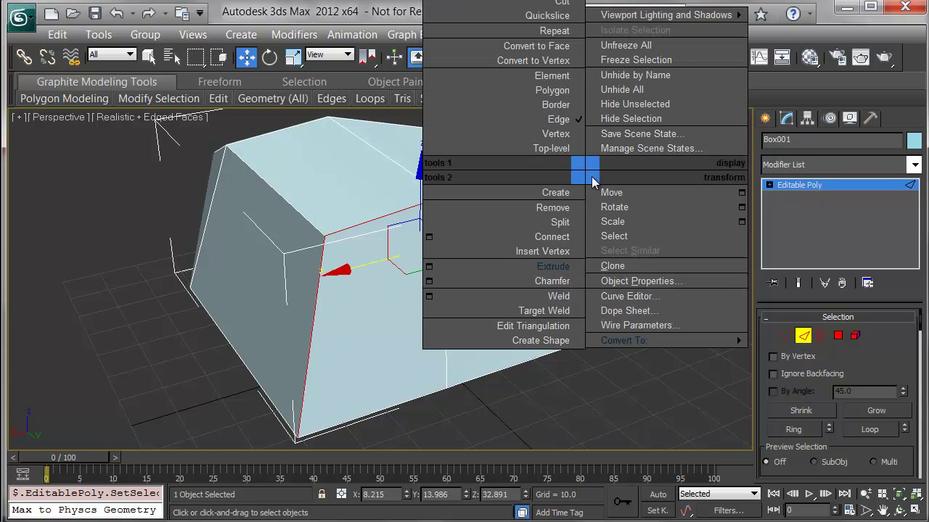
{"action": "left_click", "coordinate": [568, 280]}
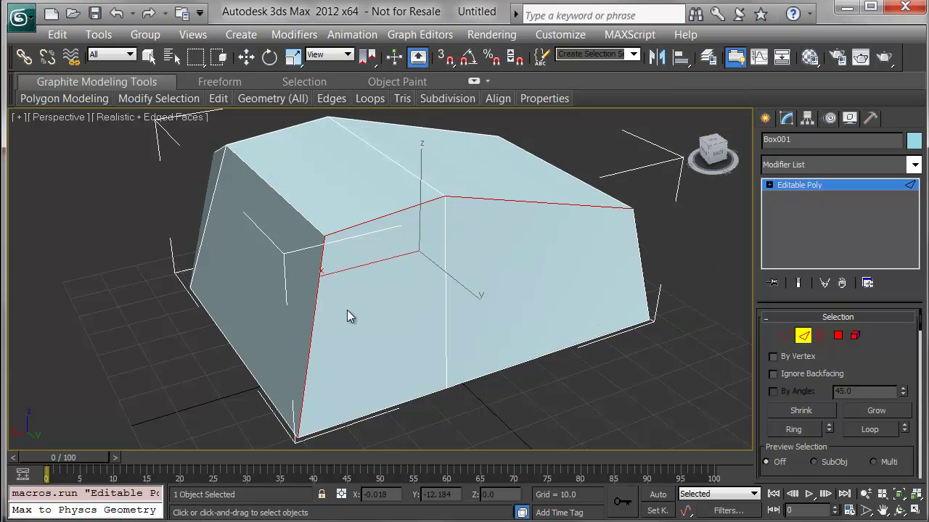
{"action": "left_click_drag", "start_coordinate": [317, 314], "coordinate": [352, 323]}
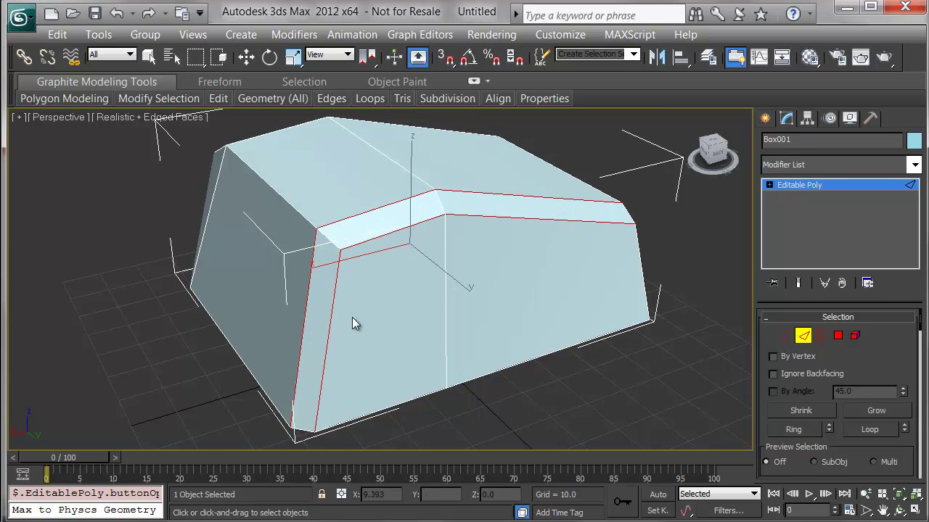
{"action": "left_click", "coordinate": [567, 379]}
Step: At polygon level, assign smoothing group 1 to the narrow bevel polygon at the vertical corner
{"action": "middle_click_drag", "start_coordinate": [572, 379], "coordinate": [371, 283], "text": "alt"}
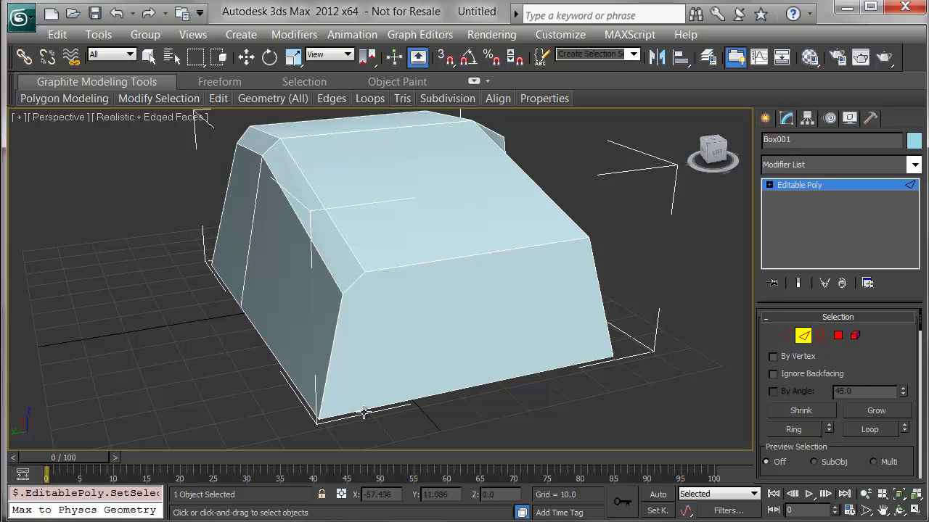
{"action": "middle_click_drag", "start_coordinate": [535, 316], "coordinate": [400, 314], "text": "alt"}
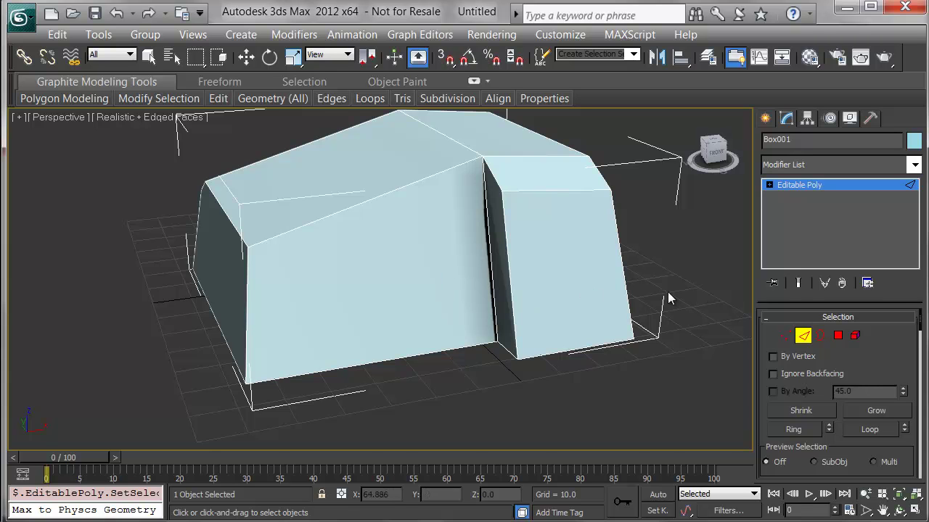
{"action": "middle_click_drag", "start_coordinate": [531, 302], "coordinate": [425, 367], "text": "alt"}
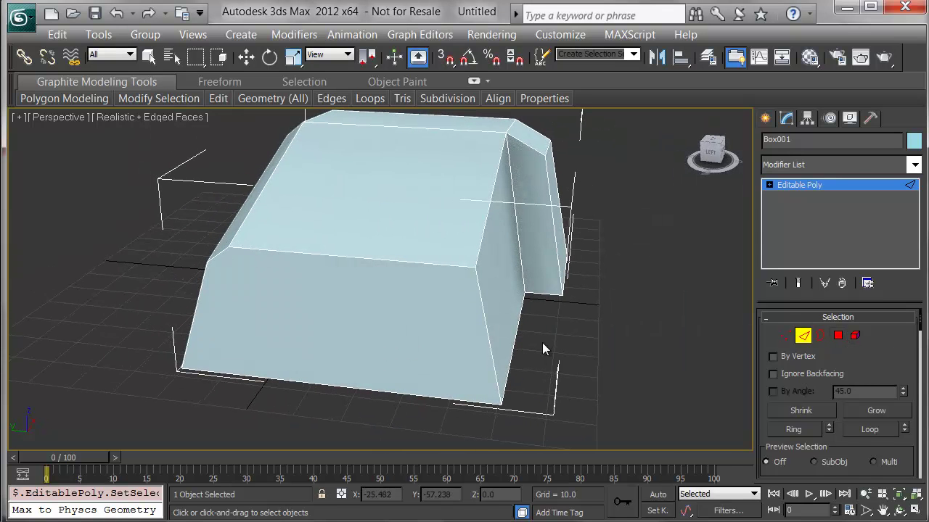
{"action": "middle_click_drag", "start_coordinate": [582, 338], "coordinate": [539, 347], "text": "alt"}
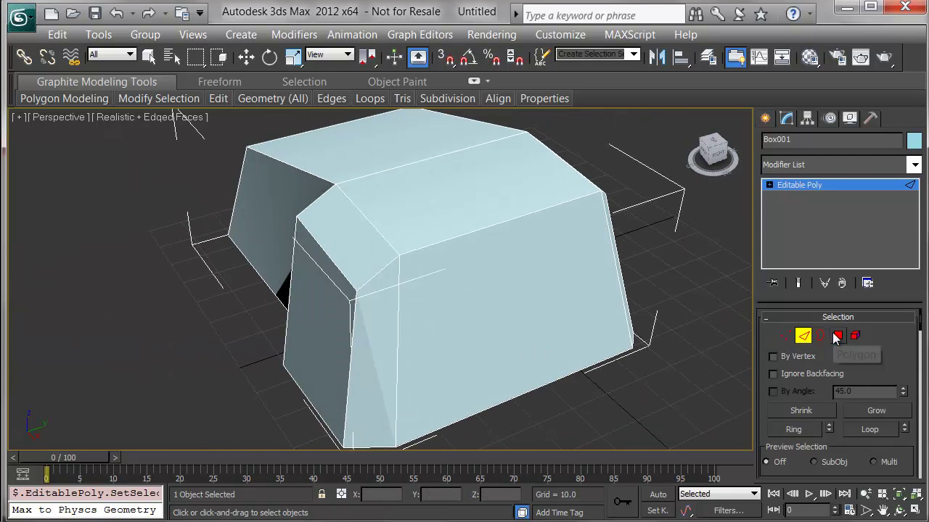
{"action": "left_click", "coordinate": [838, 337]}
{"action": "key", "text": "w"}
{"action": "middle_click_drag", "start_coordinate": [421, 368], "coordinate": [429, 335], "text": "alt"}
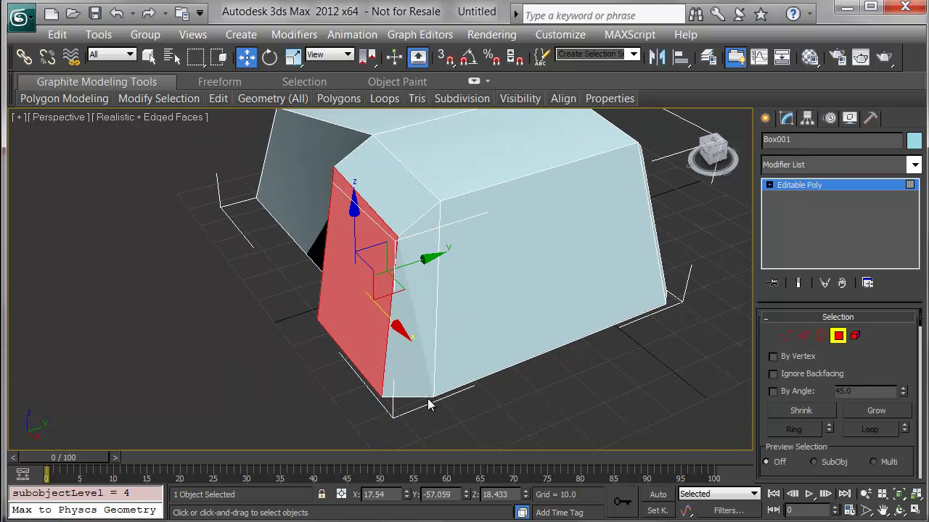
{"action": "left_click", "coordinate": [413, 348]}
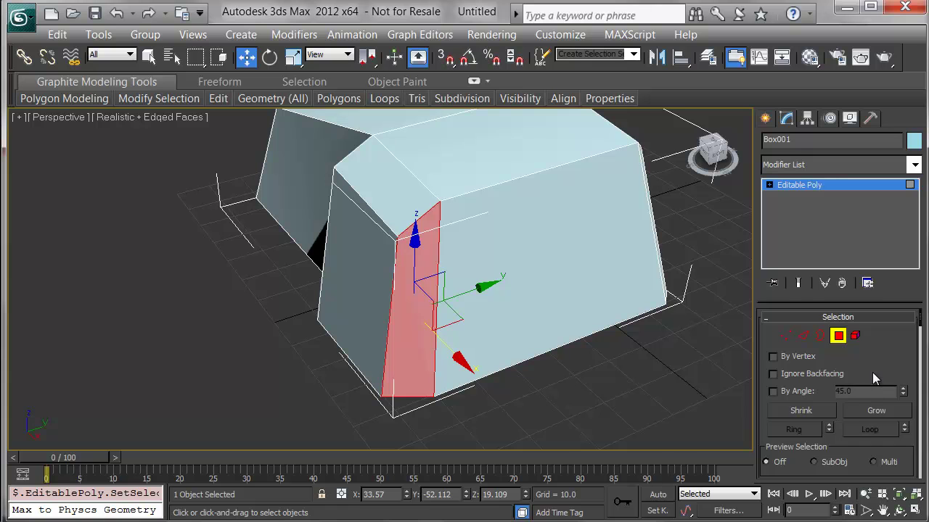
{"action": "left_click_drag", "start_coordinate": [875, 365], "coordinate": [904, 73]}
{"action": "scroll", "coordinate": [902, 411], "scroll_direction": "down", "scroll_amount": 10}
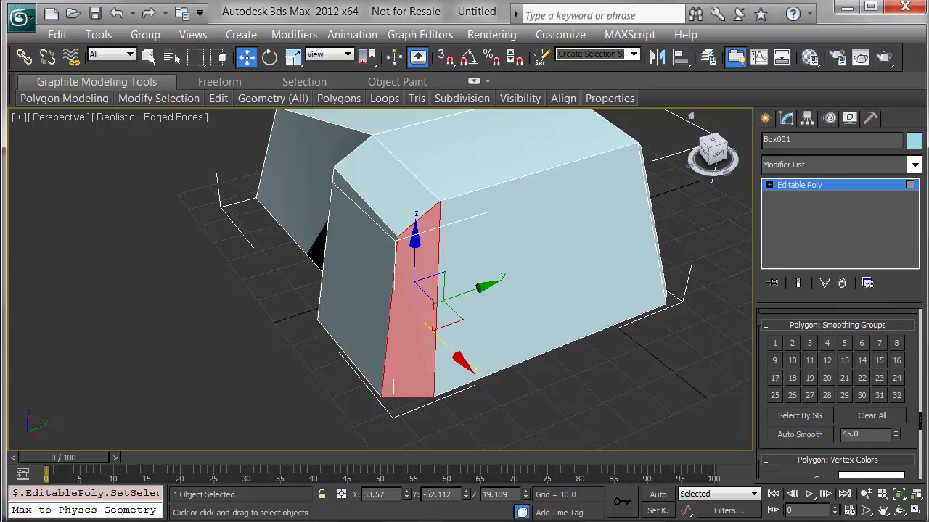
{"action": "left_click", "coordinate": [775, 343]}
{"action": "left_click", "coordinate": [611, 383]}
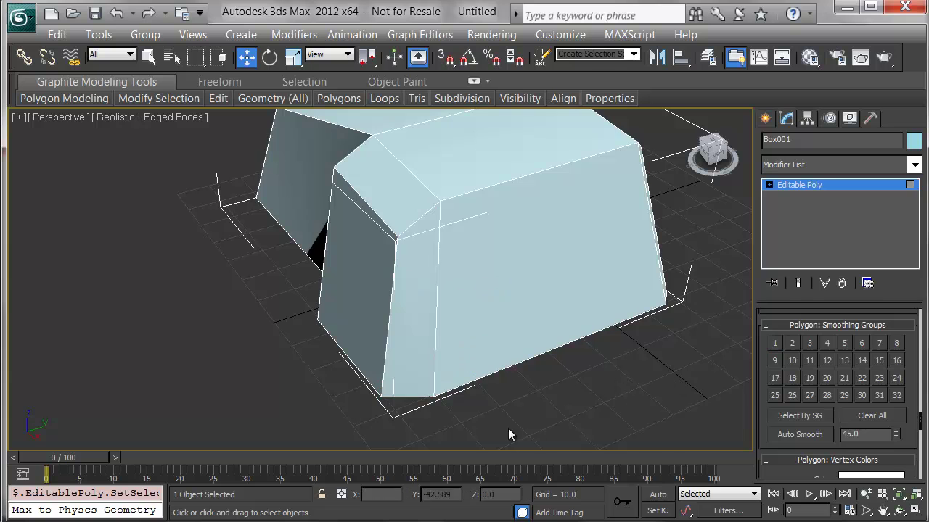
Step: Select all of the boulder's polygons and clear their smoothing groups
{"action": "middle_click_drag", "start_coordinate": [505, 428], "coordinate": [573, 395], "text": "alt"}
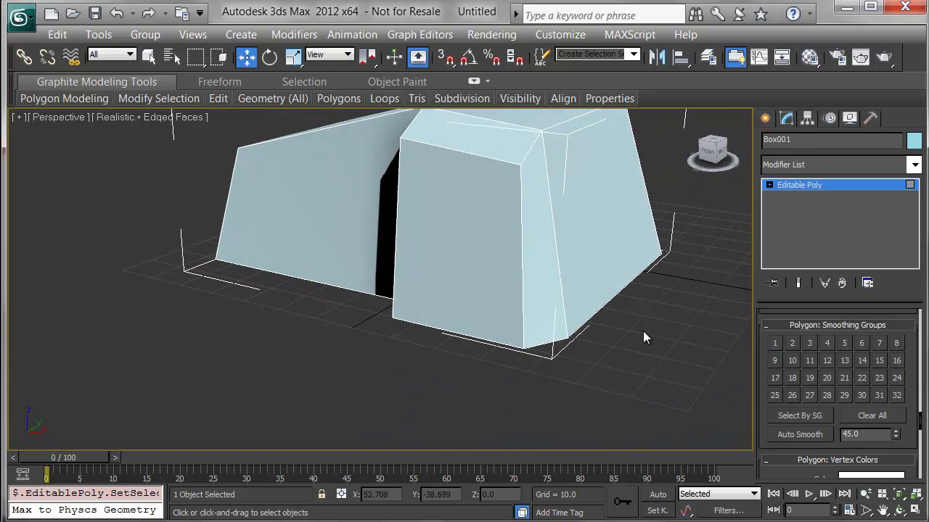
{"action": "scroll", "coordinate": [603, 375], "scroll_direction": "down", "scroll_amount": 5}
{"action": "middle_click_drag", "start_coordinate": [603, 375], "coordinate": [370, 376], "text": "alt"}
{"action": "left_click_drag", "start_coordinate": [576, 425], "coordinate": [177, 114]}
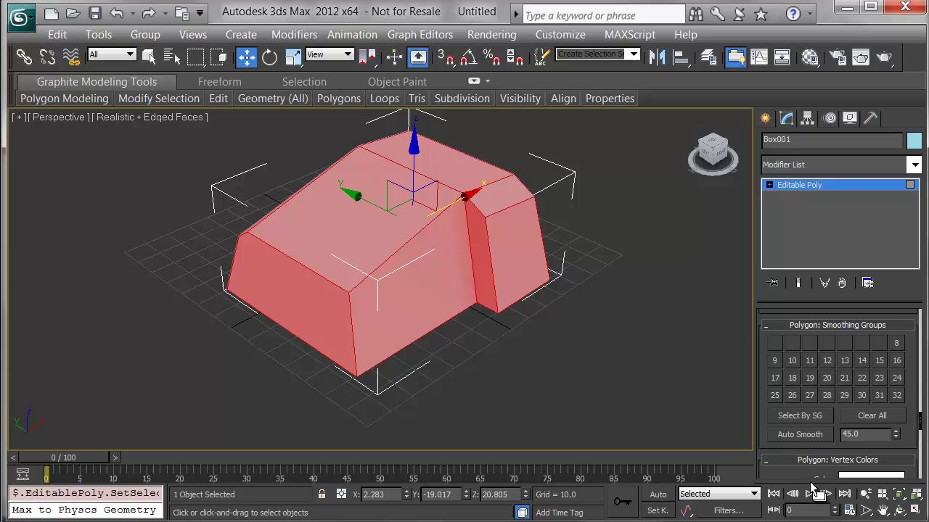
{"action": "left_click", "coordinate": [887, 415]}
{"action": "left_click", "coordinate": [616, 361]}
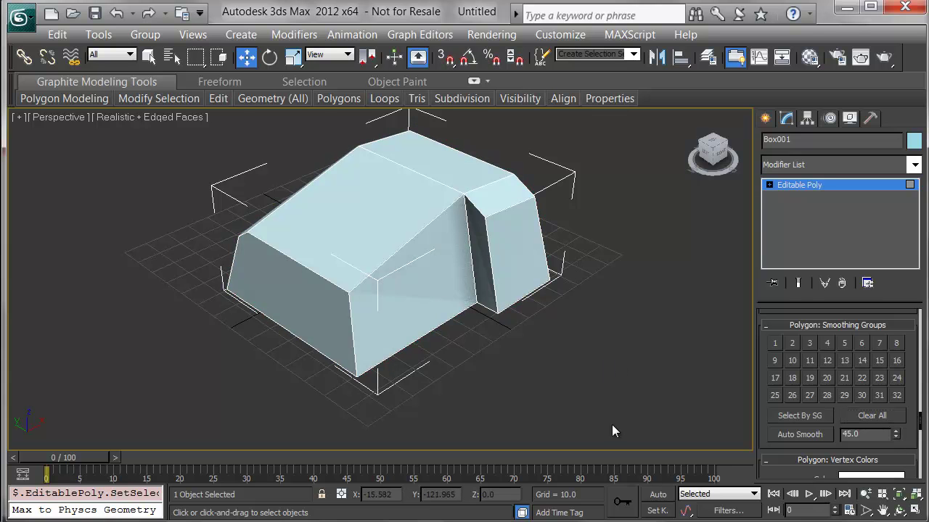
Step: Assign smoothing group 1 to the large front polygon, group 2 to the extruded block's inner side, and group 3 to its front face
{"action": "left_click", "coordinate": [422, 319]}
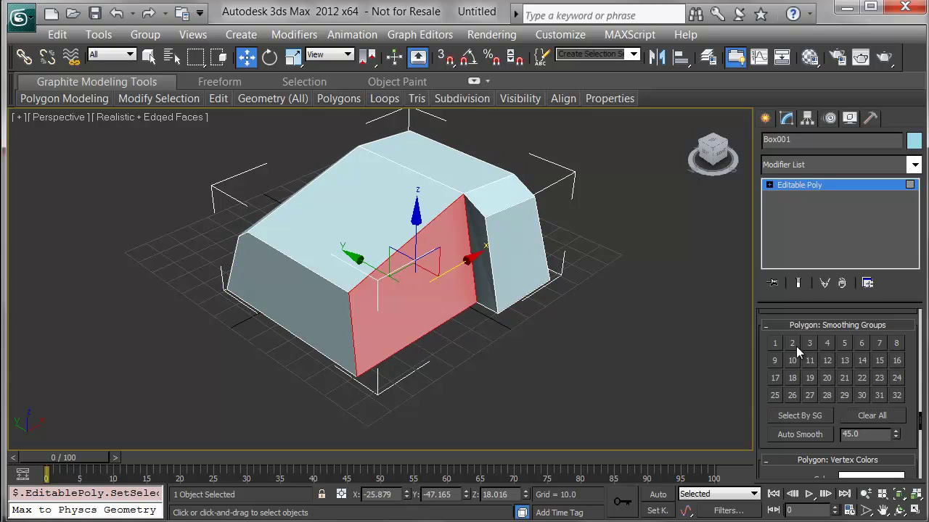
{"action": "left_click", "coordinate": [774, 343]}
{"action": "left_click", "coordinate": [540, 332]}
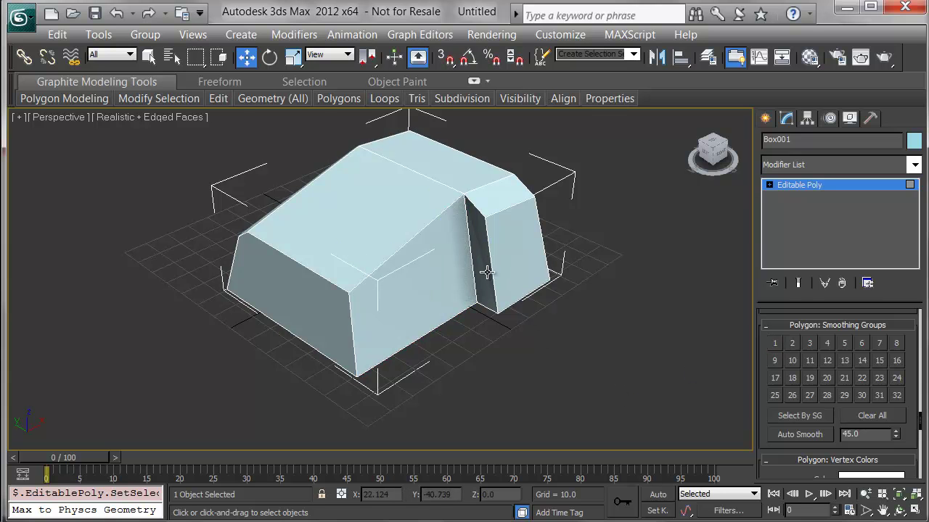
{"action": "left_click", "coordinate": [487, 274]}
{"action": "left_click", "coordinate": [791, 344]}
{"action": "left_click", "coordinate": [543, 297]}
{"action": "left_click", "coordinate": [529, 263]}
{"action": "left_click", "coordinate": [809, 342]}
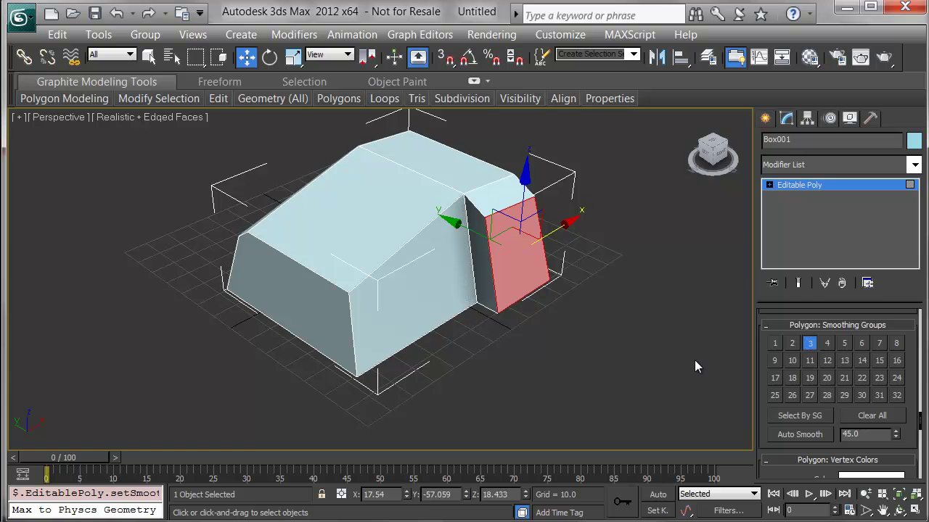
{"action": "left_click", "coordinate": [694, 363]}
Step: Give the two large back polygons and the bevel strip above them their own smoothing groups
{"action": "middle_click_drag", "start_coordinate": [694, 363], "coordinate": [521, 375], "text": "alt"}
{"action": "left_click", "coordinate": [434, 338]}
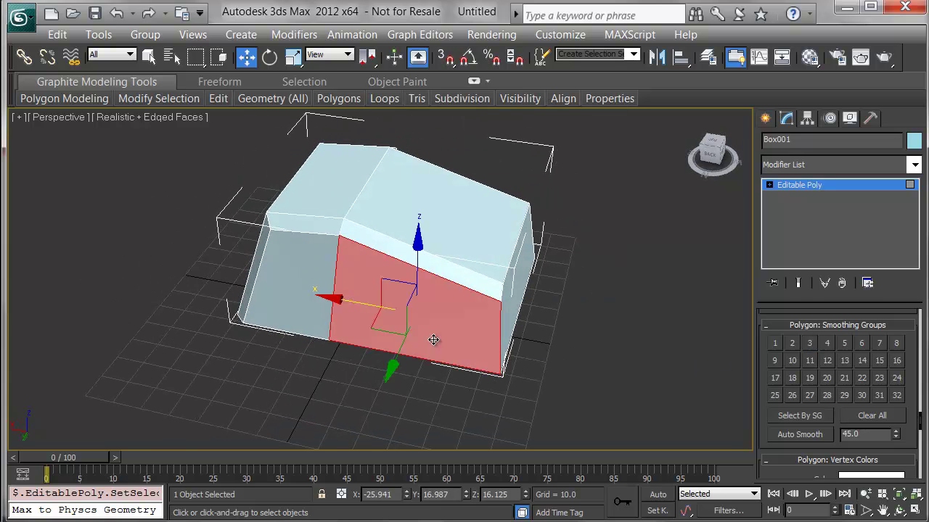
{"action": "left_click", "coordinate": [296, 275], "text": "ctrl"}
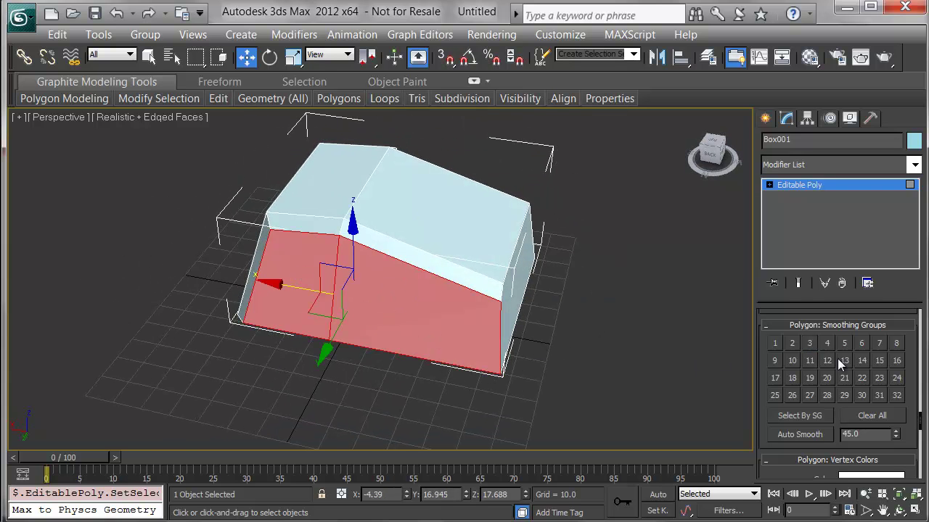
{"action": "left_click", "coordinate": [600, 391]}
{"action": "left_click", "coordinate": [395, 248]}
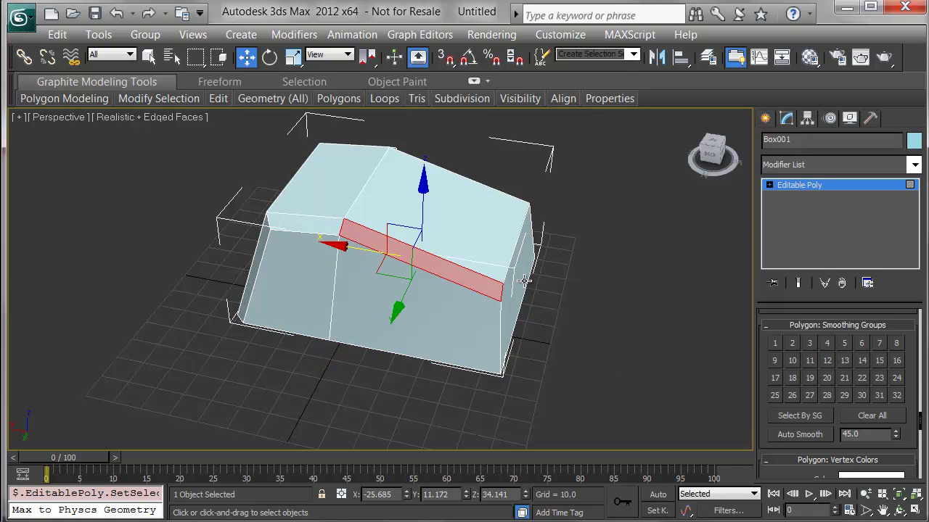
{"action": "left_click", "coordinate": [675, 380]}
Step: Select all of the boulder's polygons and auto smooth them with a threshold of 12
{"action": "middle_click_drag", "start_coordinate": [566, 338], "coordinate": [581, 400]}
{"action": "left_click_drag", "start_coordinate": [593, 416], "coordinate": [199, 129]}
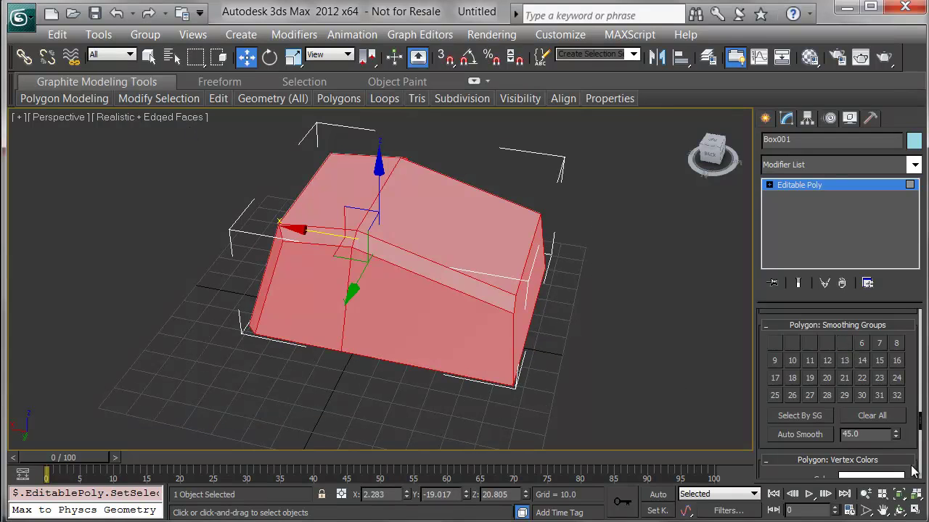
{"action": "left_click", "coordinate": [871, 434]}
{"action": "type", "text": "12"}
{"action": "left_click", "coordinate": [795, 433]}
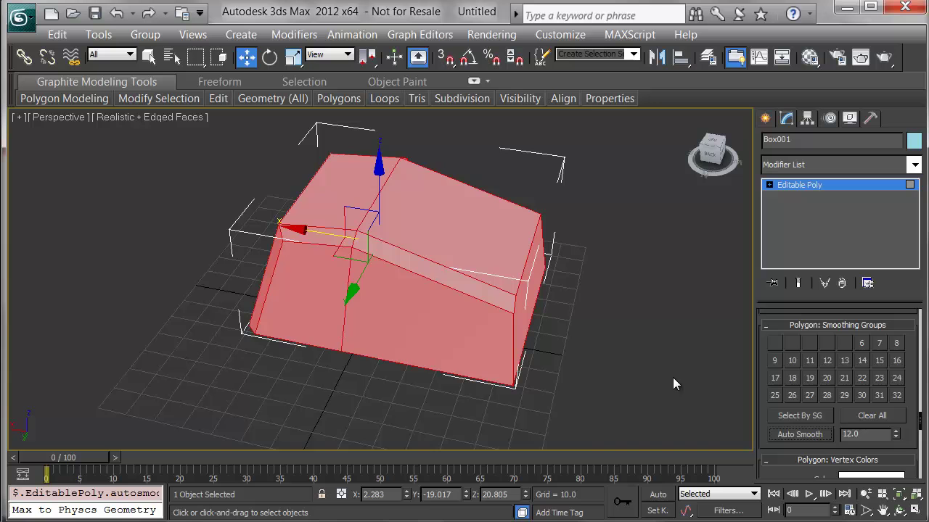
{"action": "left_click", "coordinate": [627, 337]}
Step: Turn off the edged-faces display and examine the boulder's smoothed shading from several sides
{"action": "middle_click_drag", "start_coordinate": [207, 359], "coordinate": [197, 322], "text": "alt"}
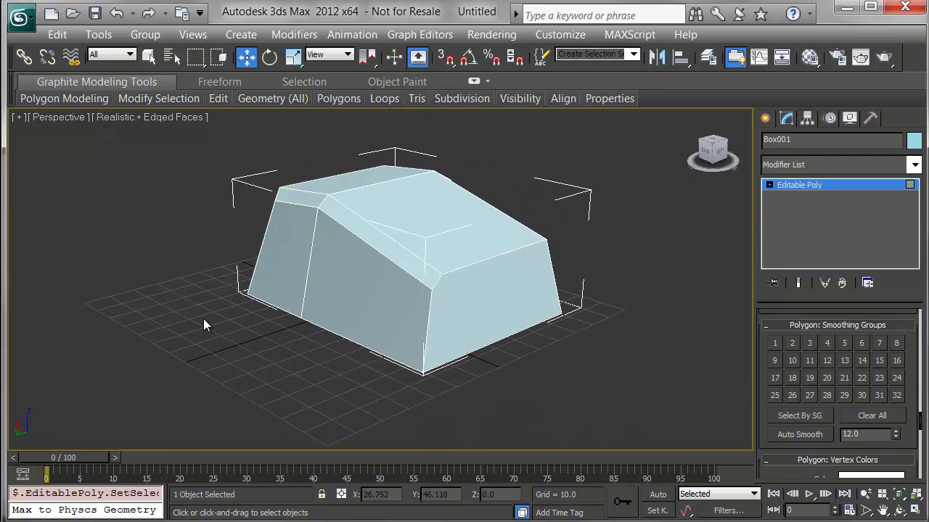
{"action": "key", "text": "F4"}
{"action": "middle_click_drag", "start_coordinate": [204, 368], "coordinate": [637, 371], "text": "alt"}
{"action": "scroll", "coordinate": [632, 370], "scroll_direction": "up", "scroll_amount": 2}
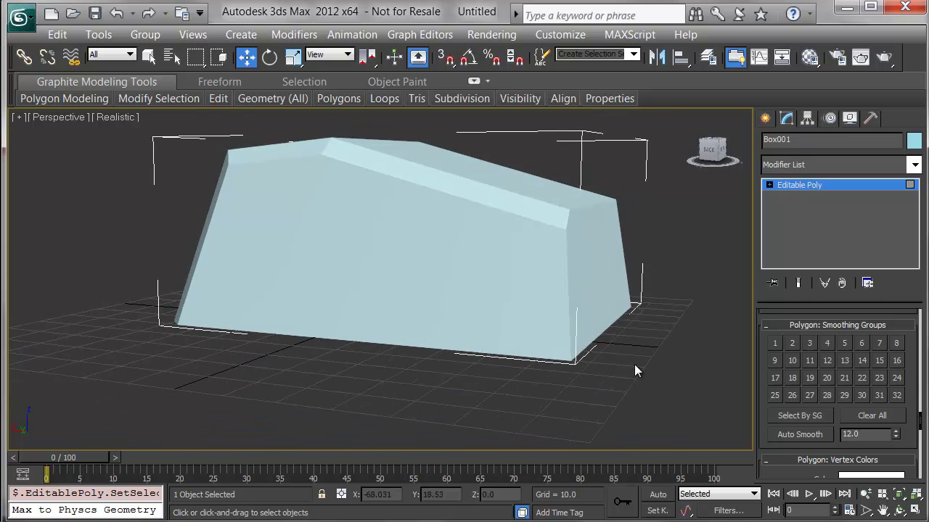